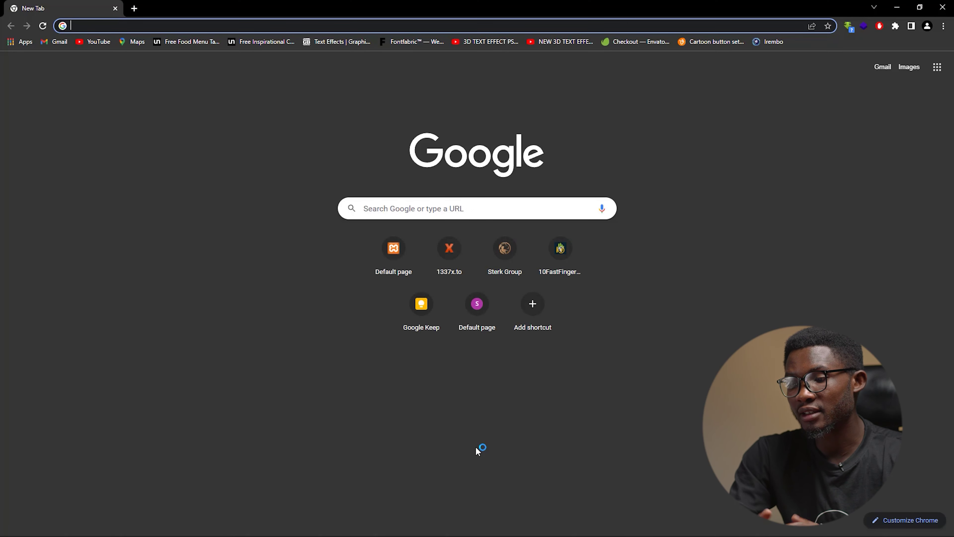
Step: Search Chrome for 'wondershare repair it' and open the official repairit.wondershare.com result
text(wo)
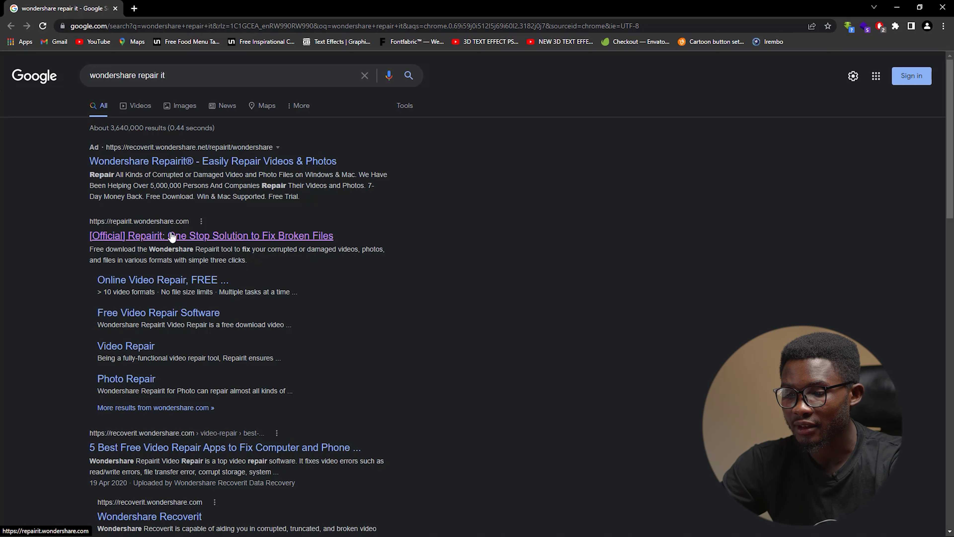
click(171, 236)
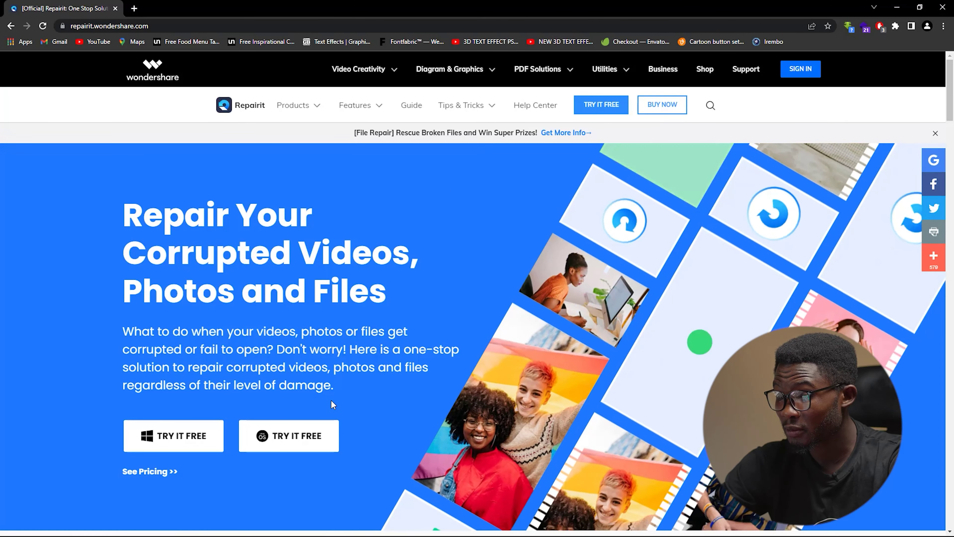
Step: Review the video, photo and file repair sections, then start the free Windows download
scroll(330, 421, down, 10)
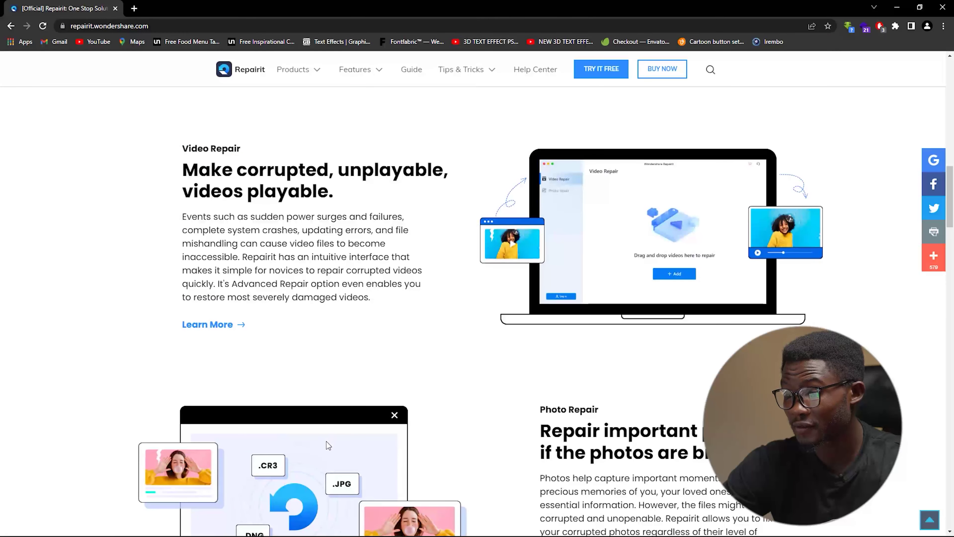
scroll(492, 346, down, 4)
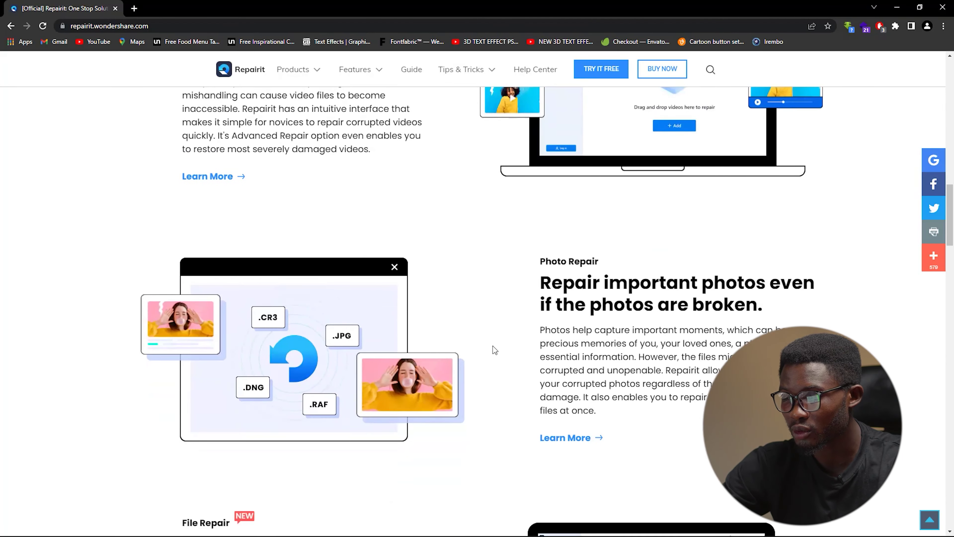
scroll(494, 345, up, 4)
scroll(499, 343, down, 5)
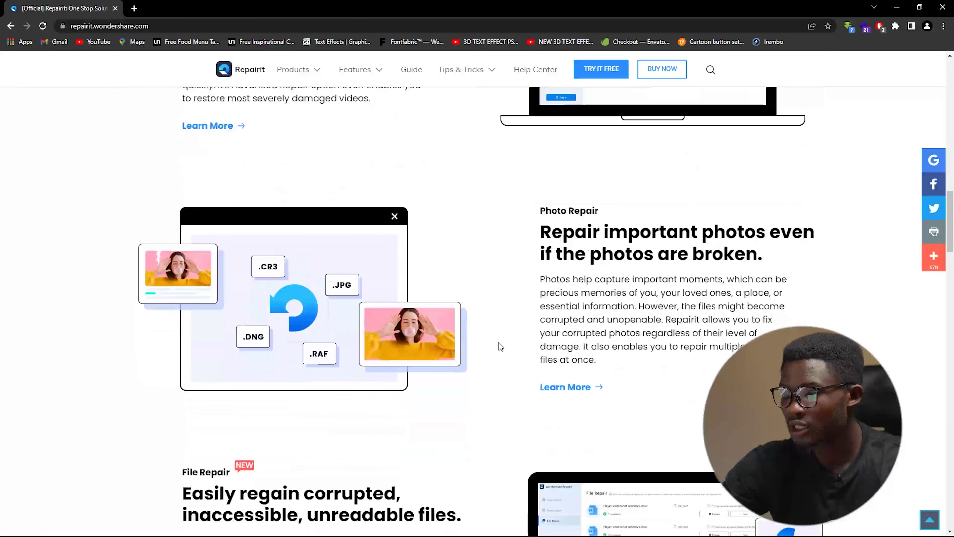
scroll(499, 342, down, 4)
scroll(507, 363, down, 10)
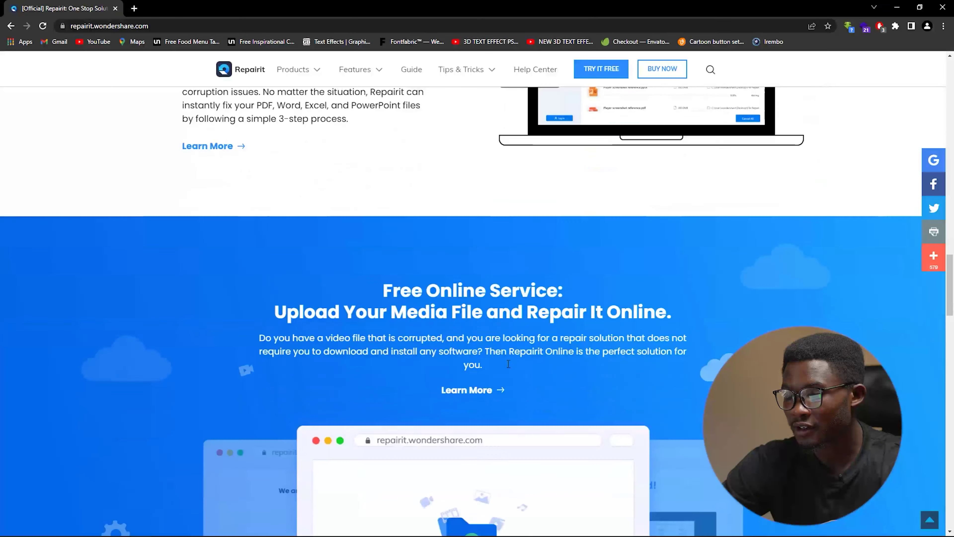
scroll(508, 364, down, 11)
scroll(513, 371, up, 20)
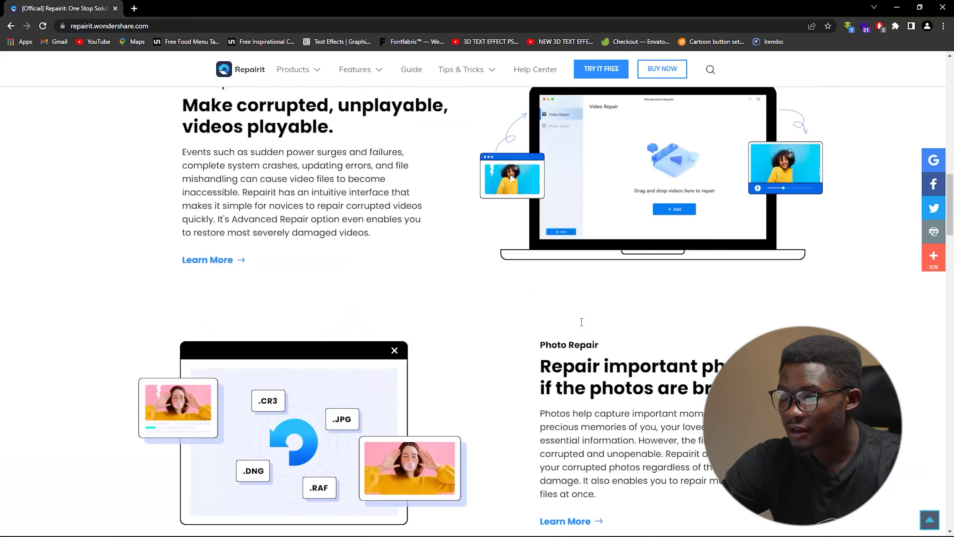
scroll(582, 322, up, 15)
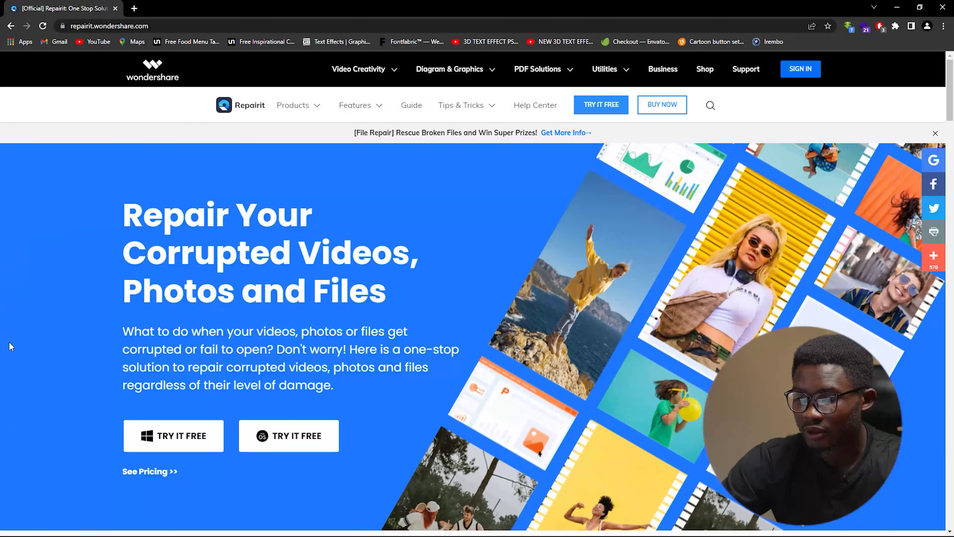
click(157, 436)
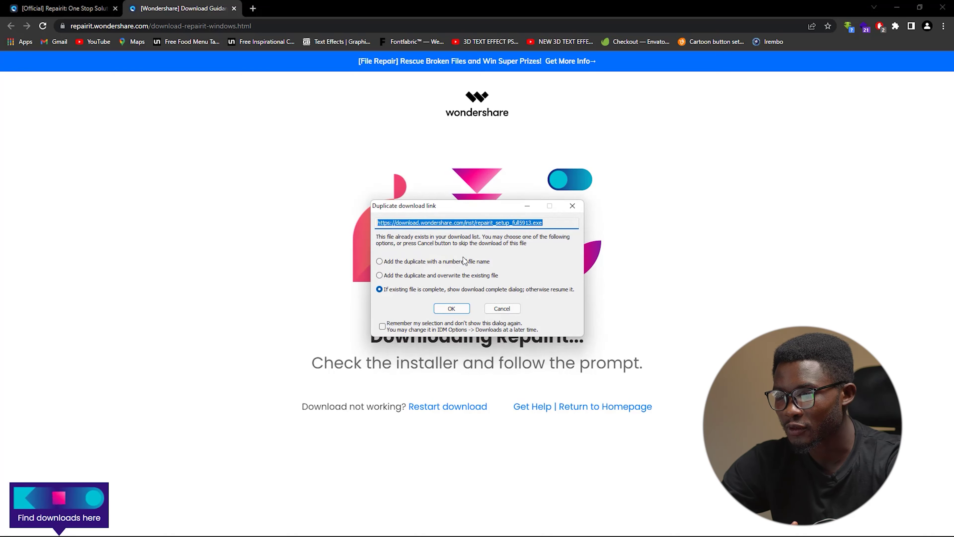
Step: Keep the existing repairit_setup_full5913.exe download, launch the installer, and minimize both Chrome windows
click(444, 310)
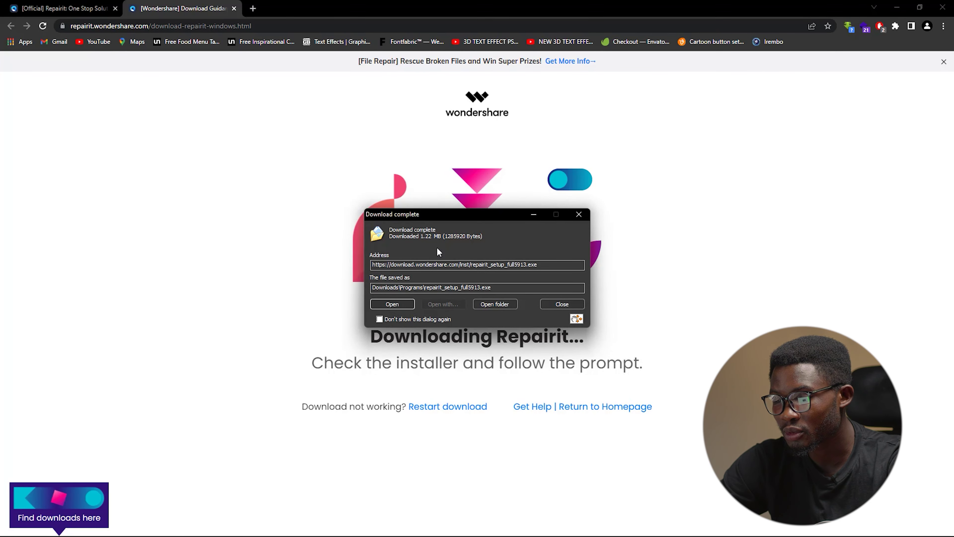
click(408, 305)
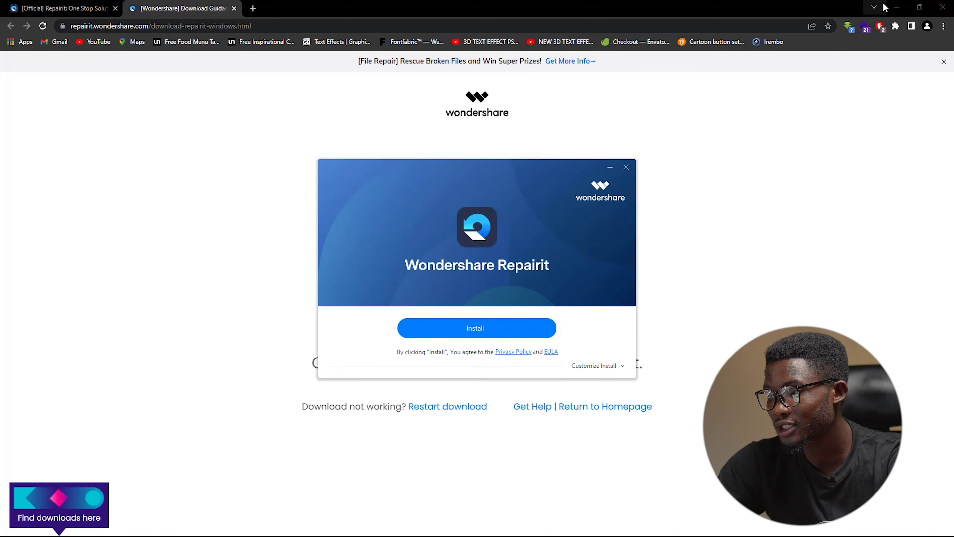
click(898, 6)
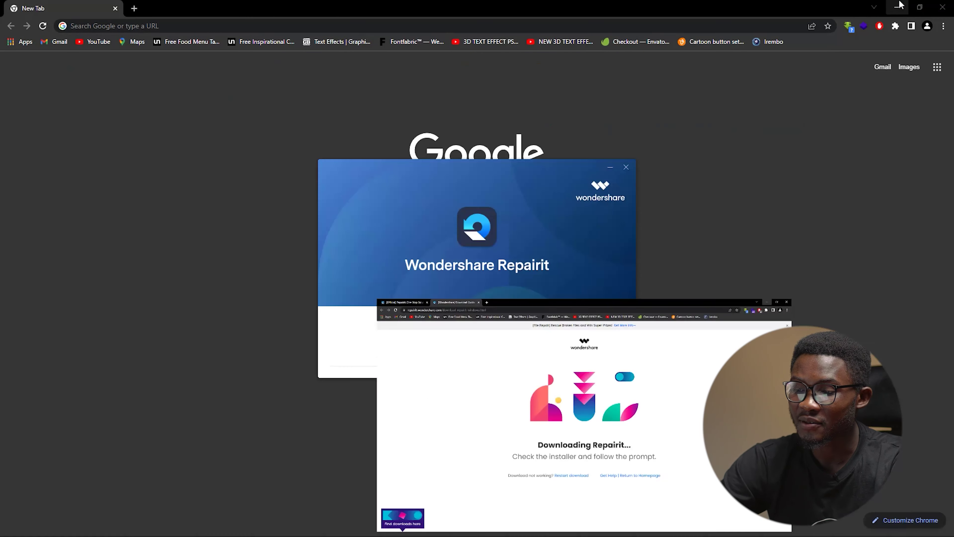
click(897, 6)
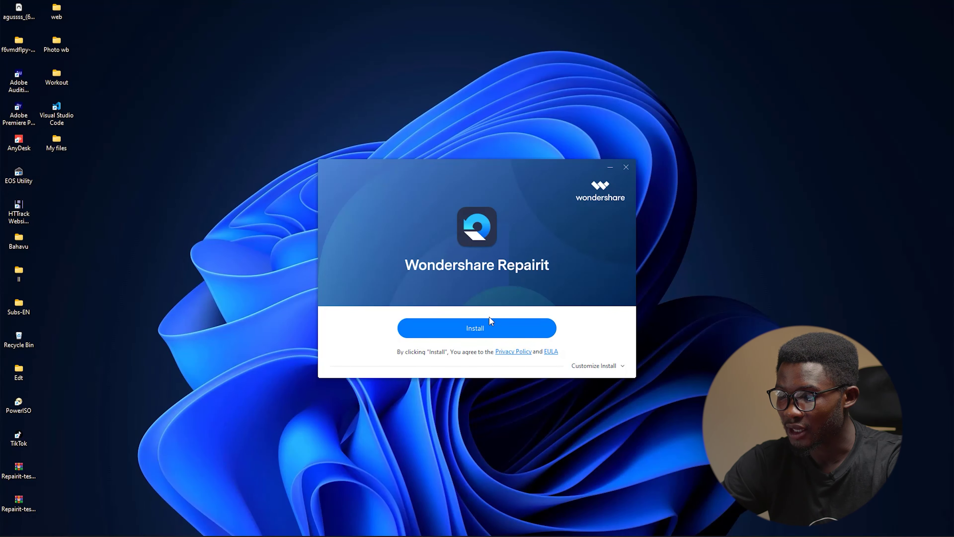
Step: Install Repairit and start version 3.5.6 once installation finishes
click(485, 329)
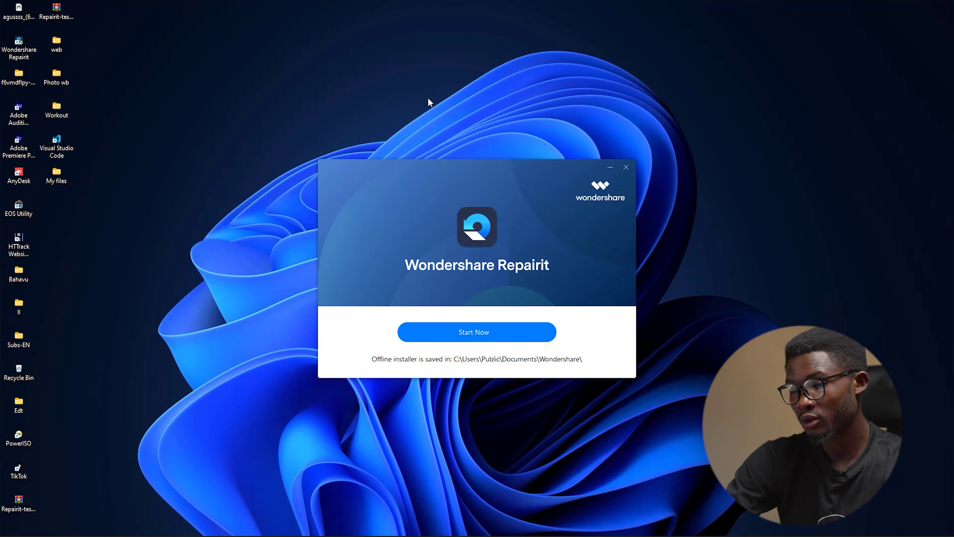
click(505, 329)
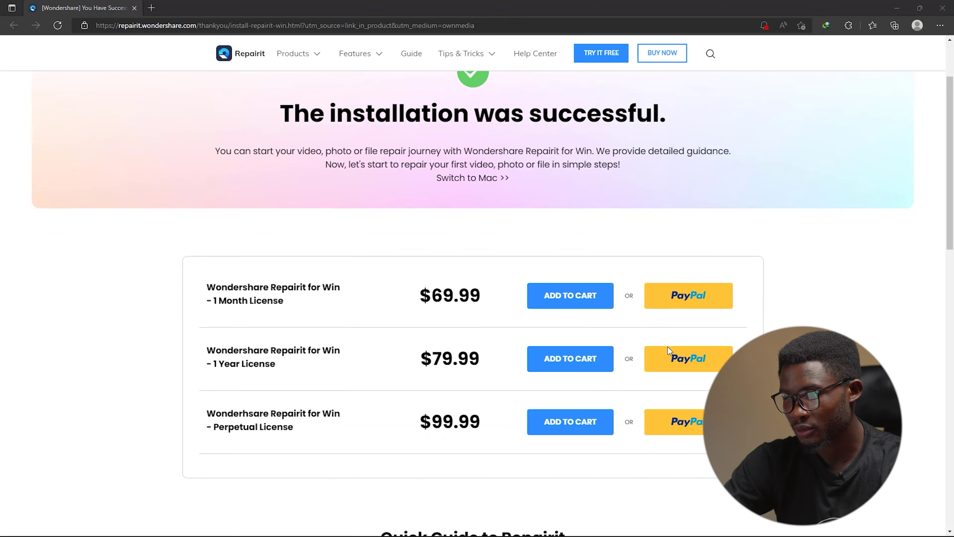
scroll(668, 347, down, 5)
scroll(668, 347, up, 8)
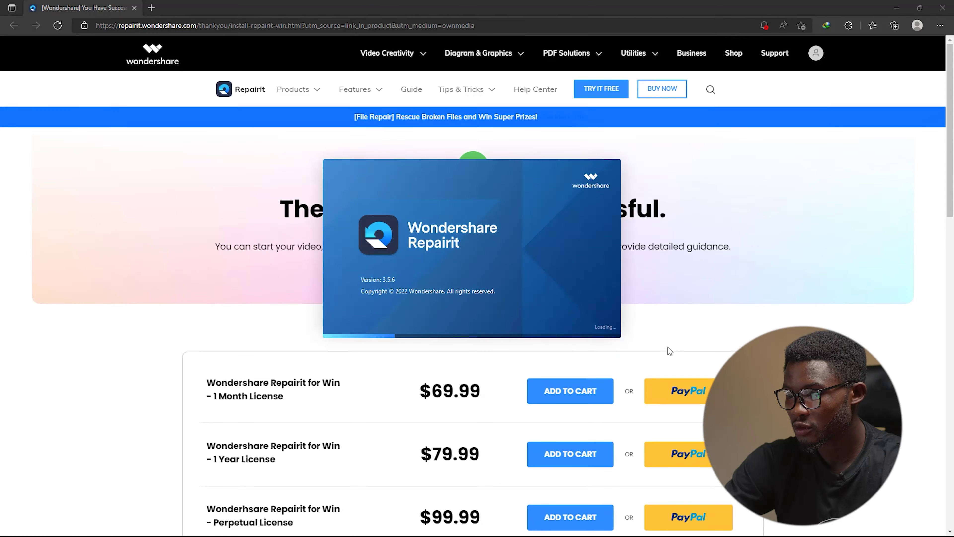
click(944, 5)
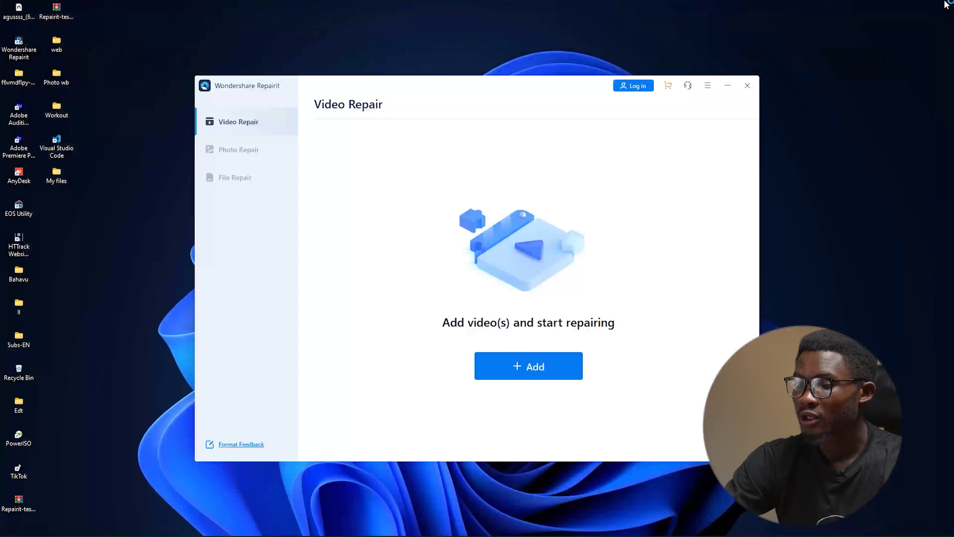
drag(509, 99, 480, 84)
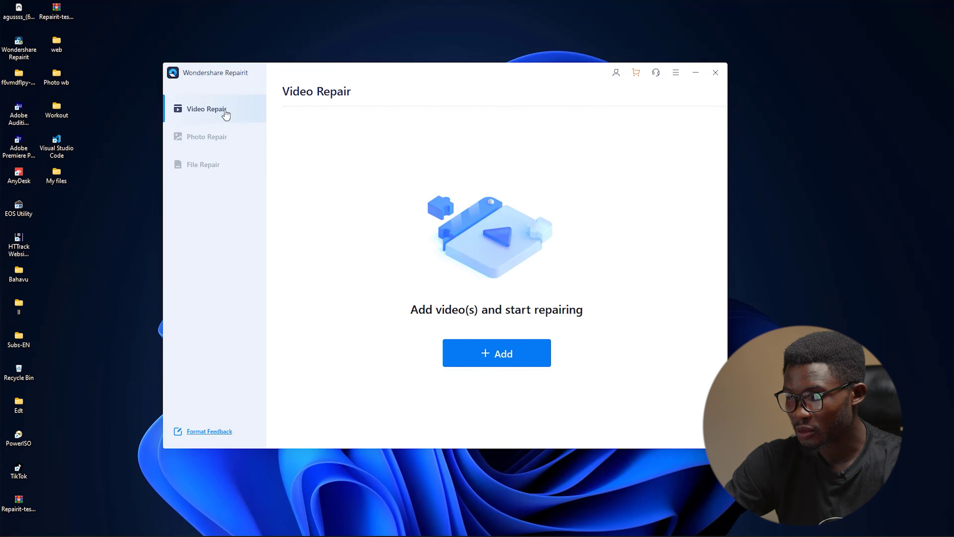
click(216, 144)
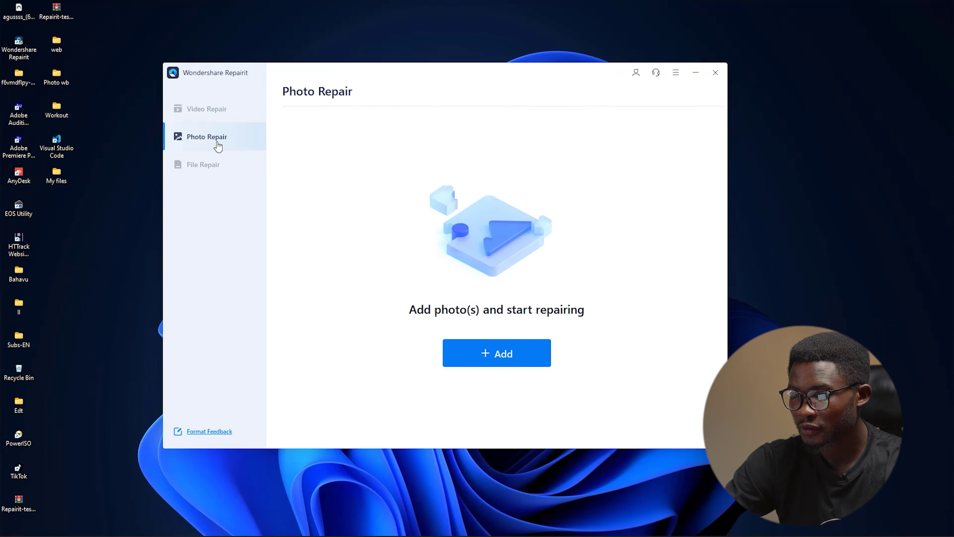
click(209, 173)
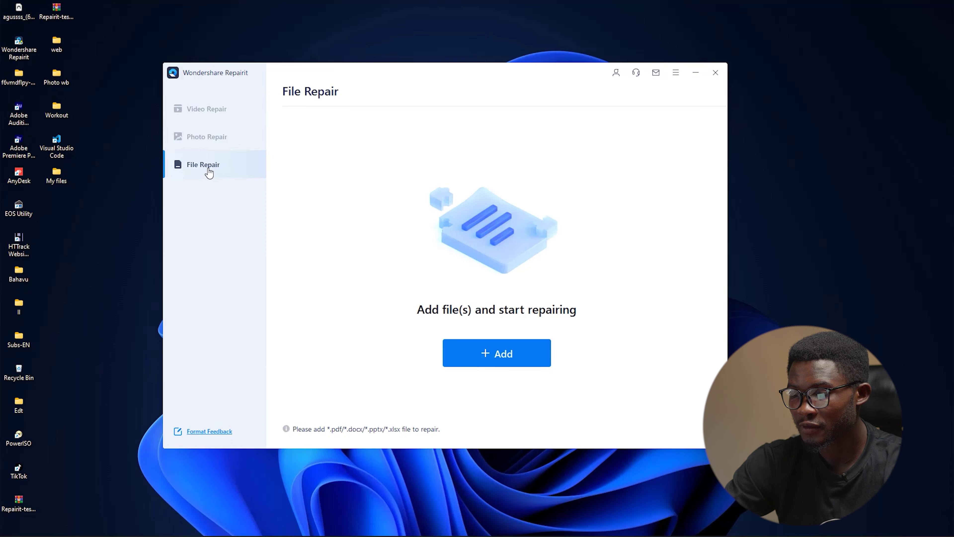
click(231, 110)
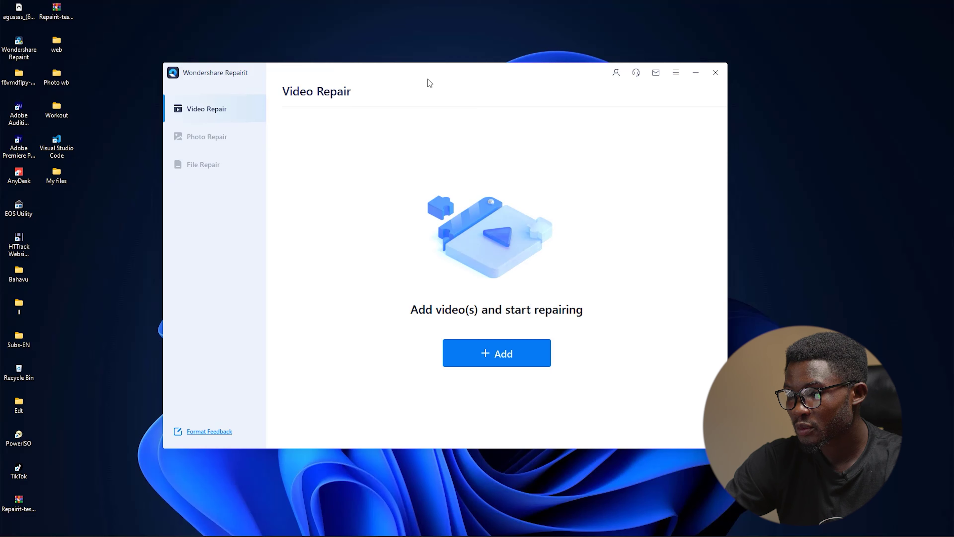
click(616, 73)
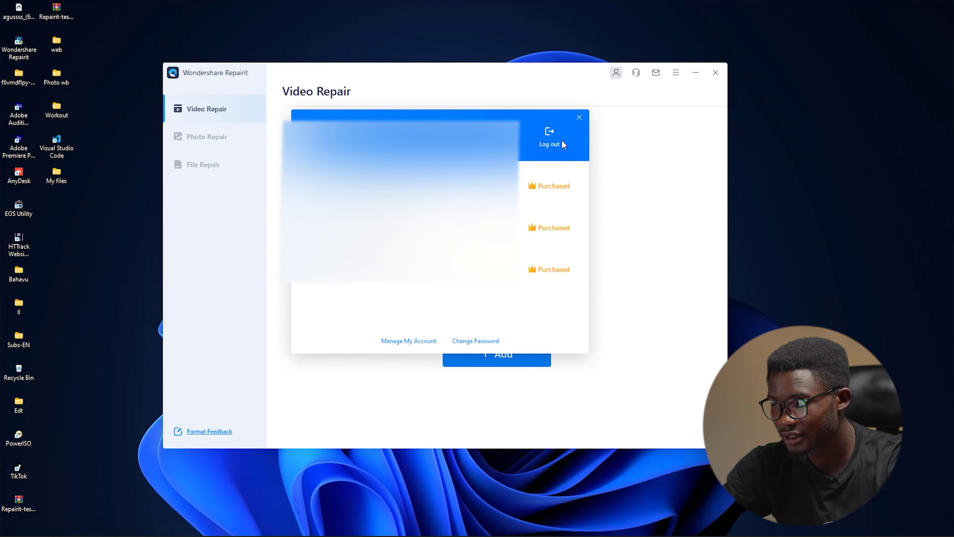
click(579, 117)
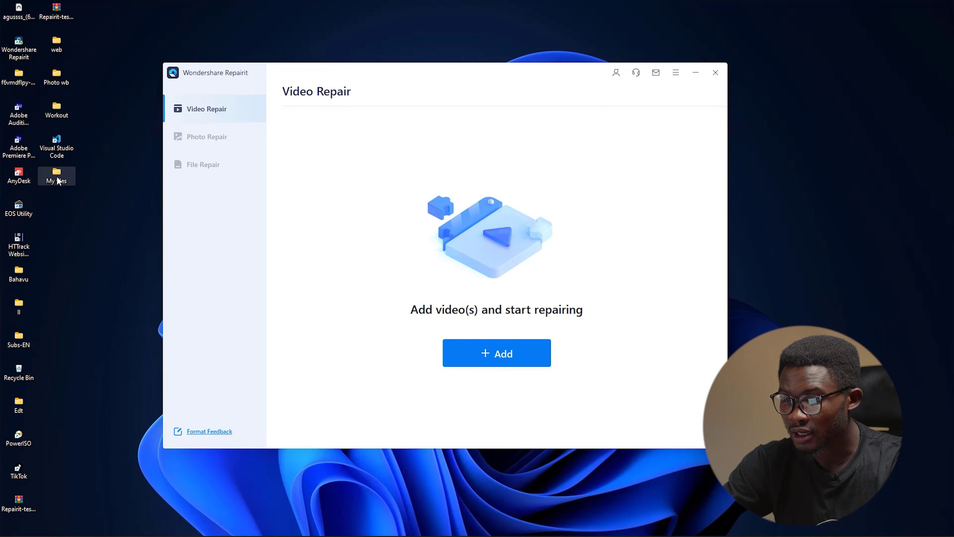
Step: Try playing the first MP4 from My files > MP4 in PotPlayer
double_click(69, 176)
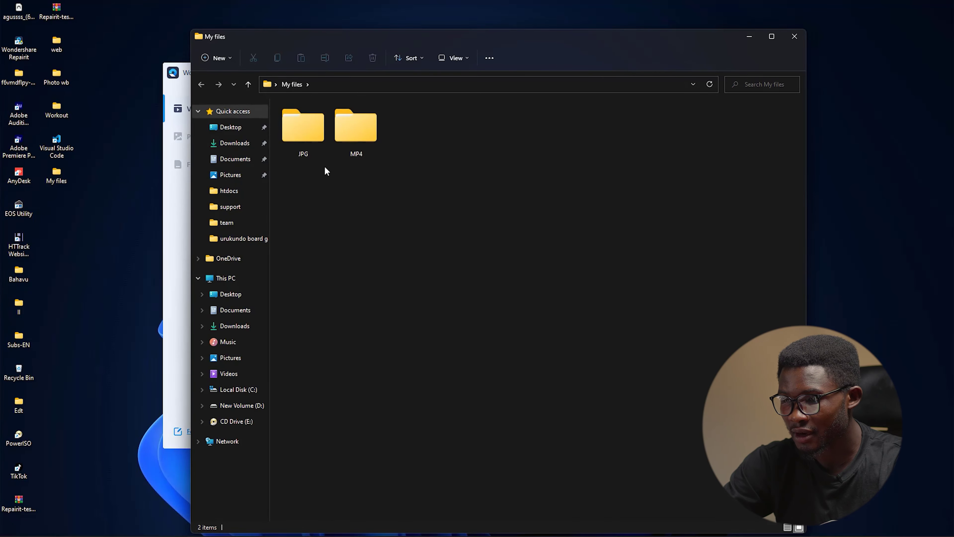
click(350, 137)
double_click(351, 138)
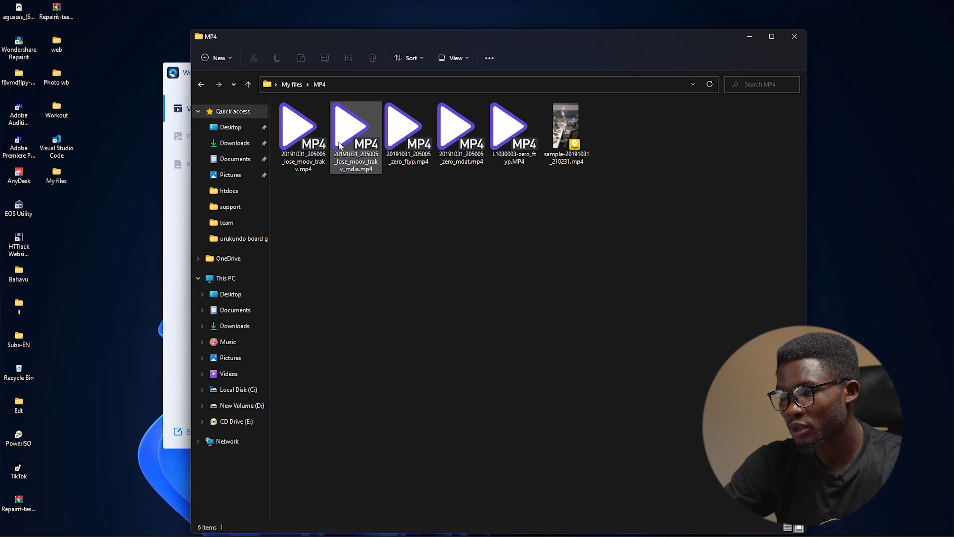
click(308, 144)
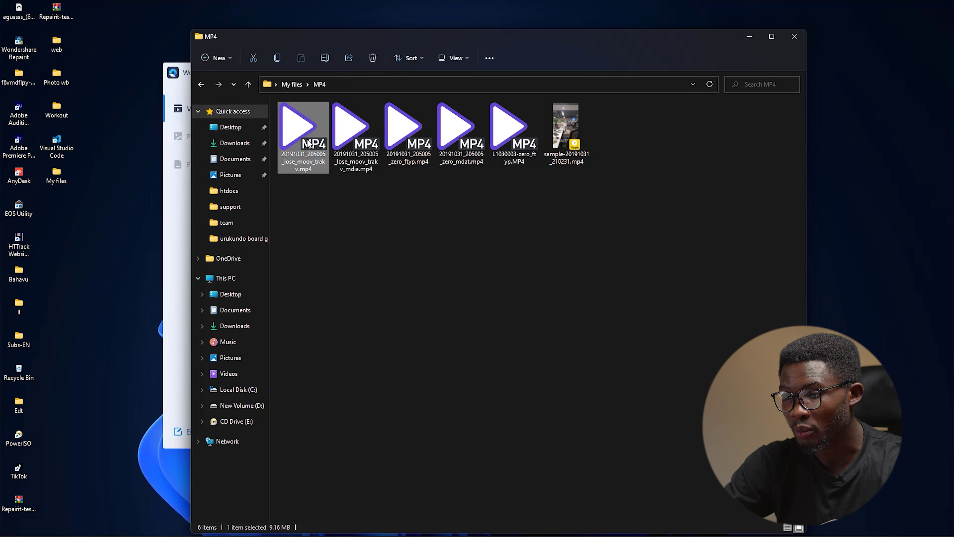
double_click(308, 144)
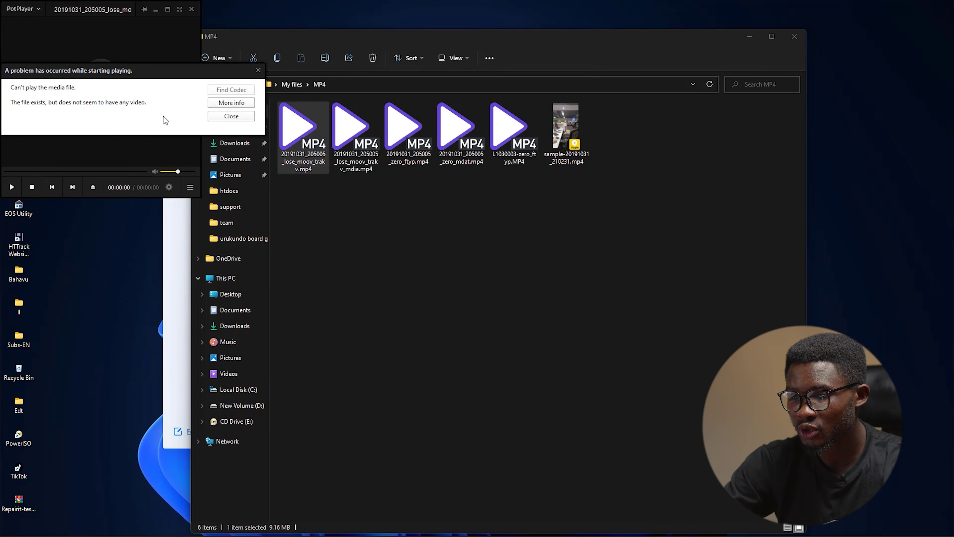
Step: Dismiss the playback error, close PotPlayer and its update notice, and return to Repairit
click(231, 118)
click(191, 9)
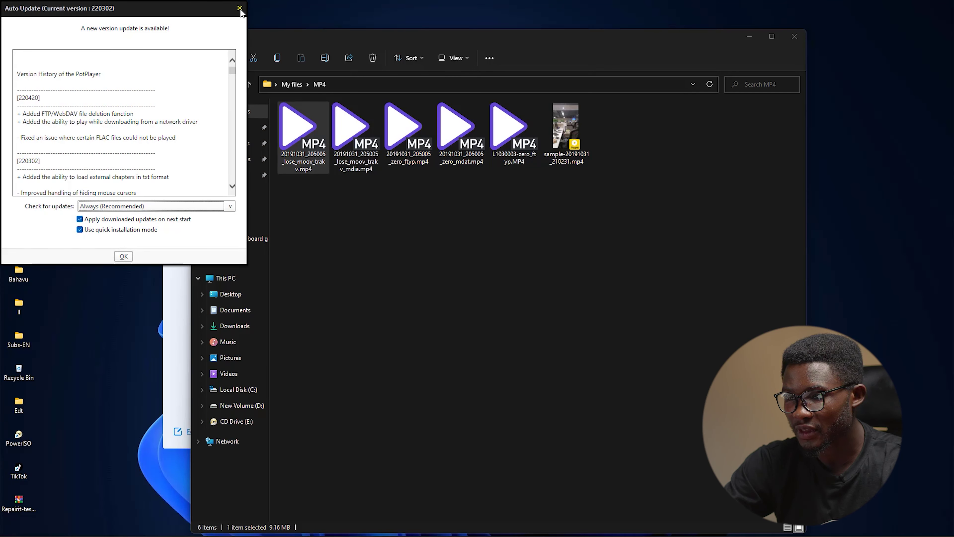
click(240, 8)
click(191, 9)
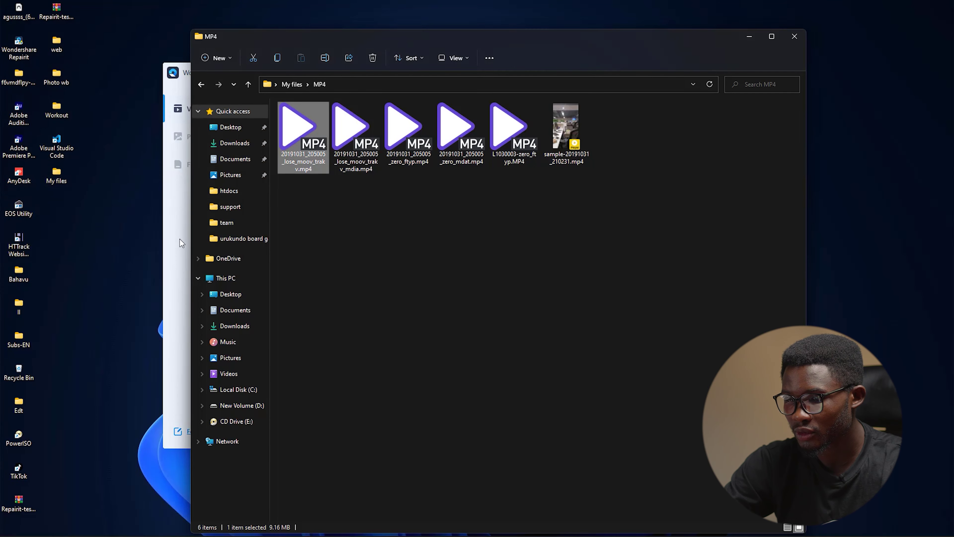
click(184, 230)
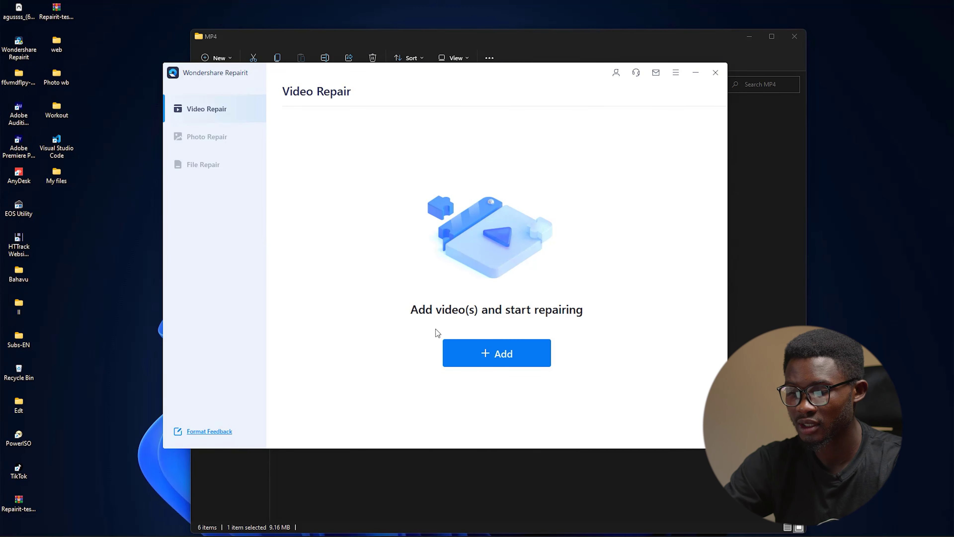
Step: Add 20191031_205005_lose_moov_trakv.mp4 from Desktop > My files > MP4 and run Repair
click(500, 359)
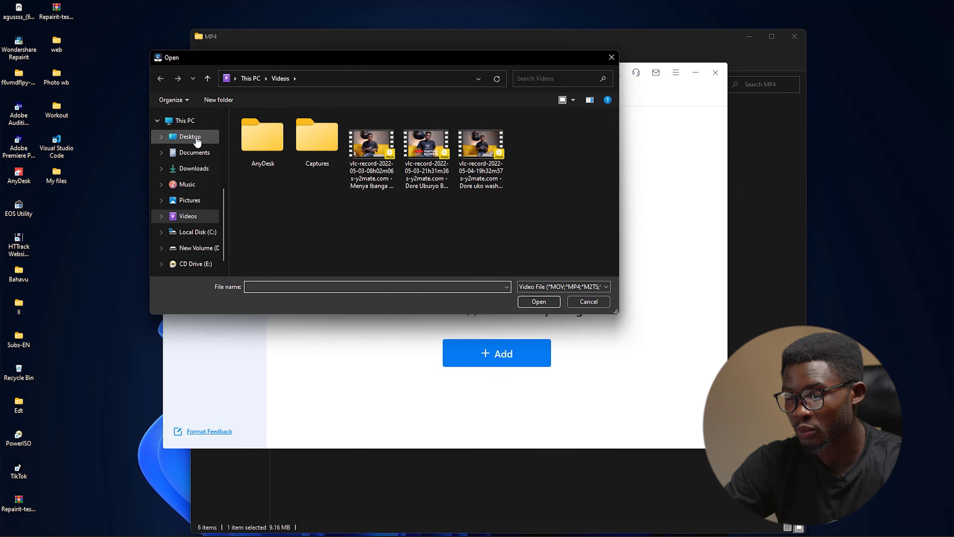
click(190, 137)
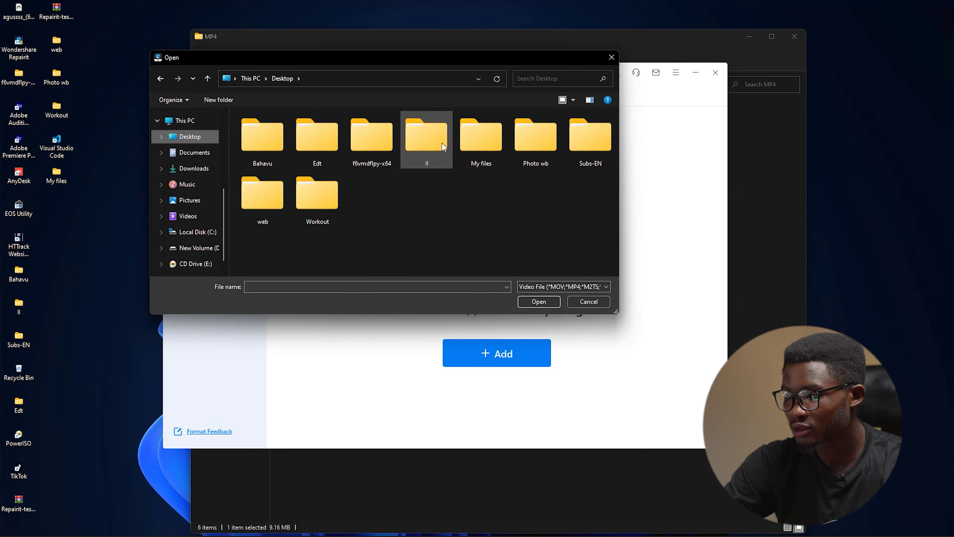
click(485, 134)
double_click(485, 134)
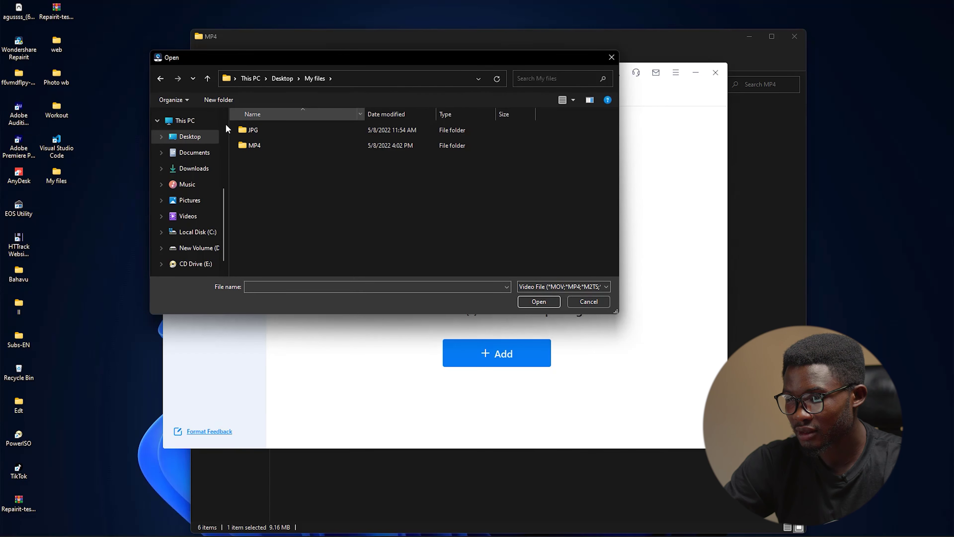
double_click(259, 151)
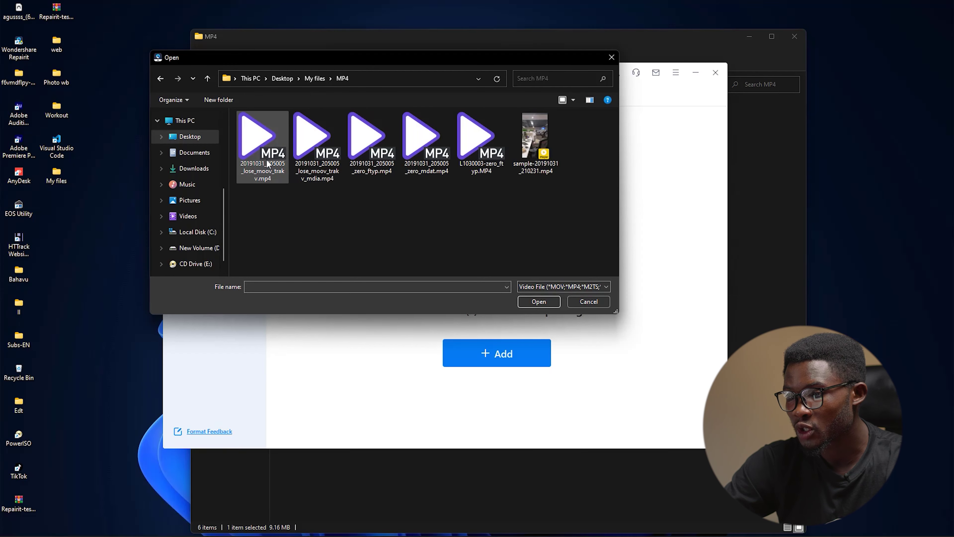
double_click(265, 152)
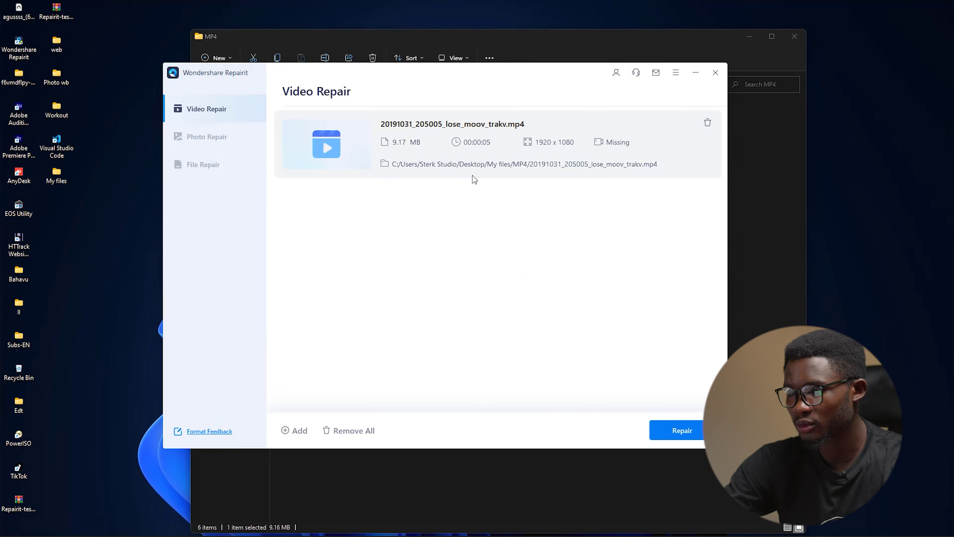
click(691, 439)
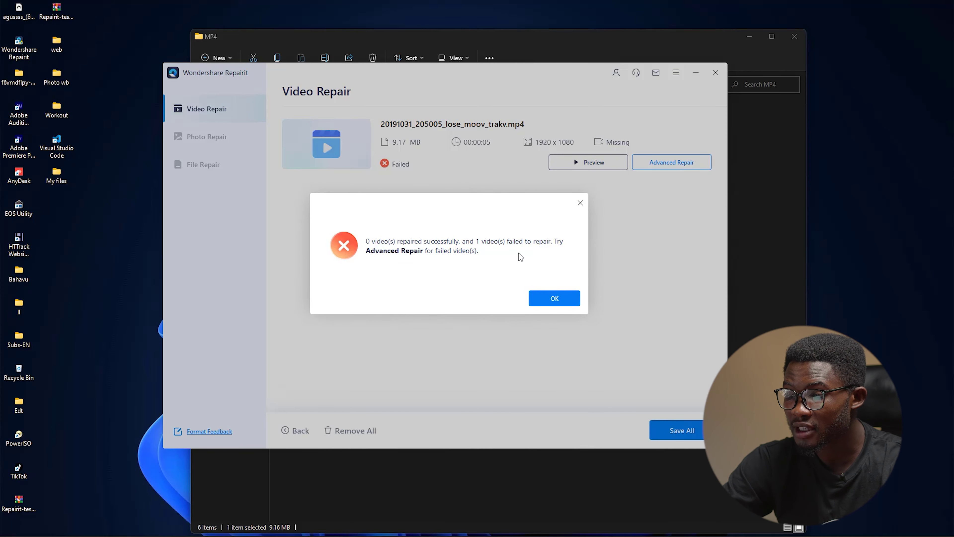
Step: Dismiss the repair-failure message and run Advanced Repair on the failed video
key(Return)
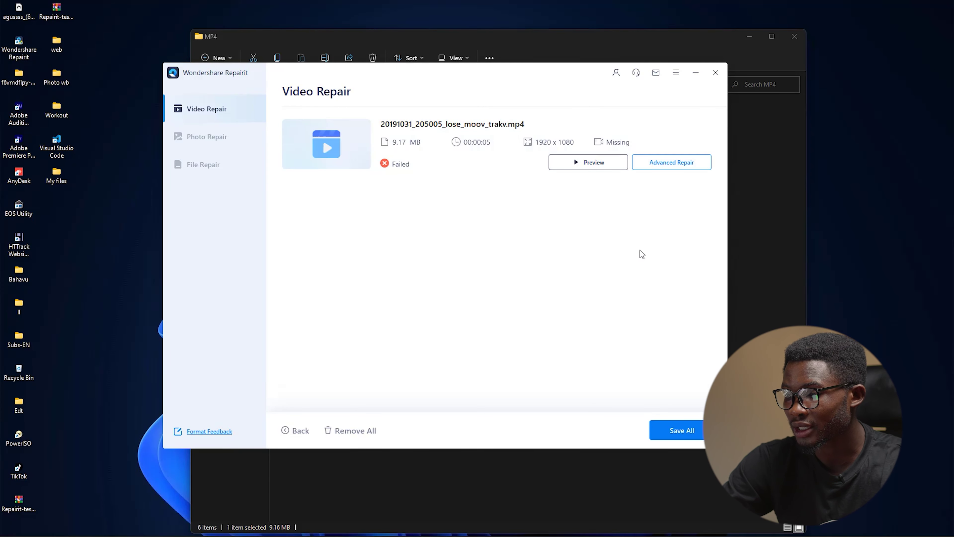
click(680, 163)
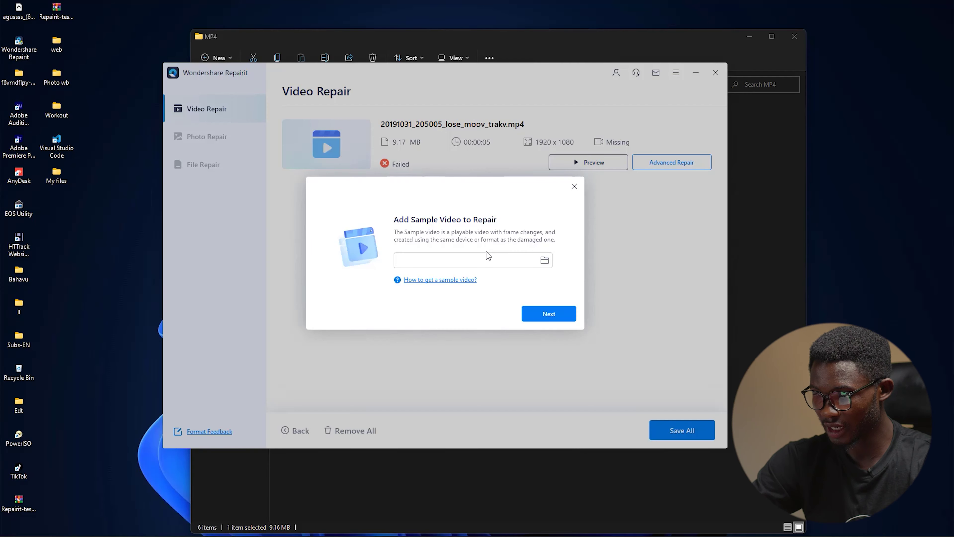
Step: Supply sample-20191031_210231.mp4 as the sample video and run the advanced repair
drag(482, 197, 508, 167)
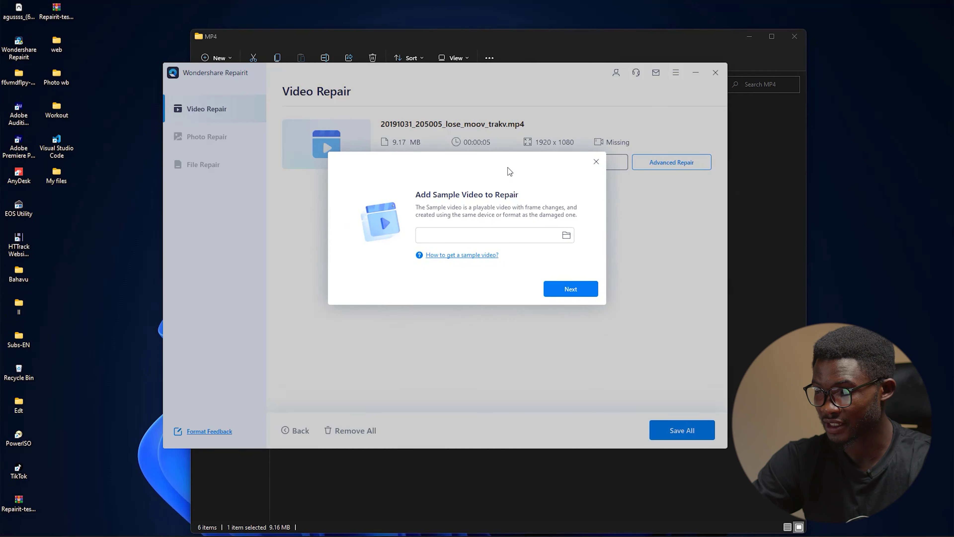
click(566, 236)
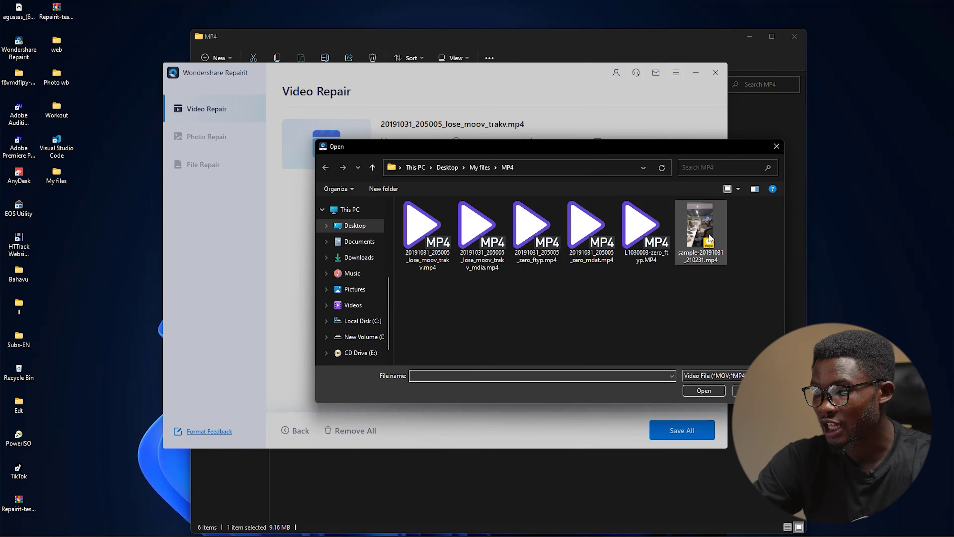
double_click(701, 231)
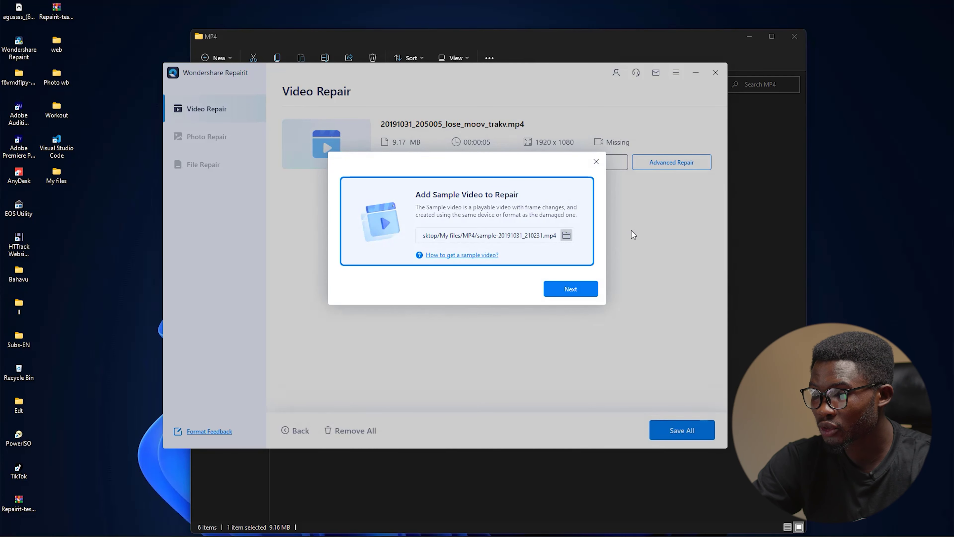
click(562, 289)
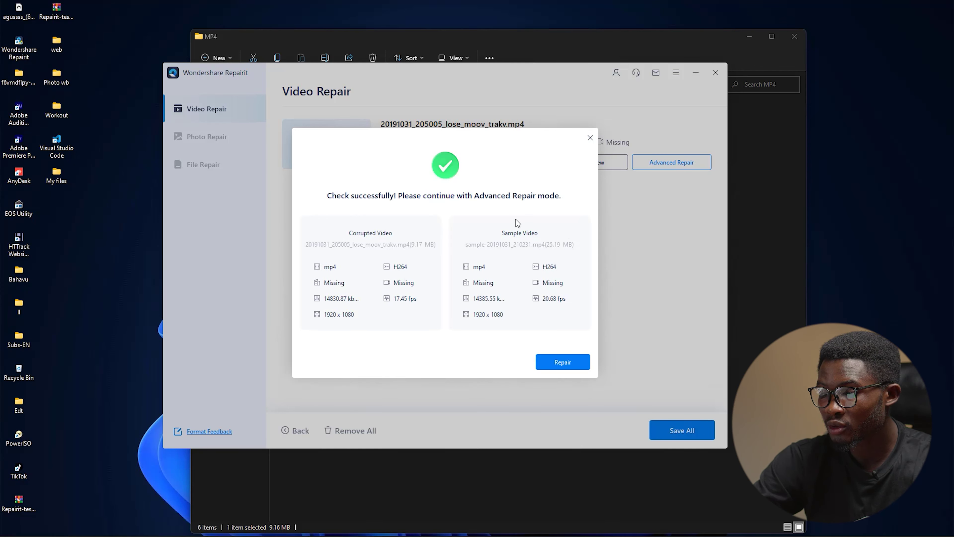
click(562, 357)
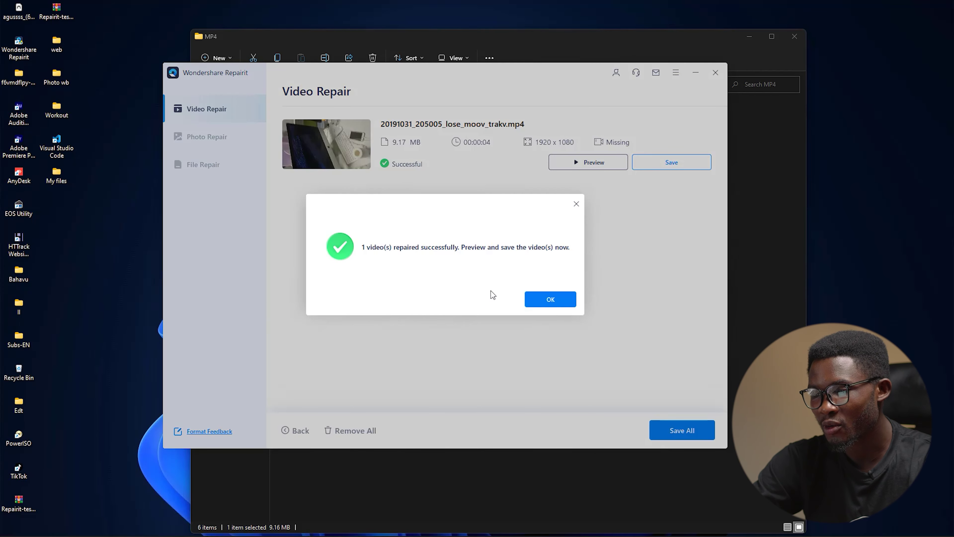
Step: Dismiss the repair success message and preview the repaired video
click(562, 301)
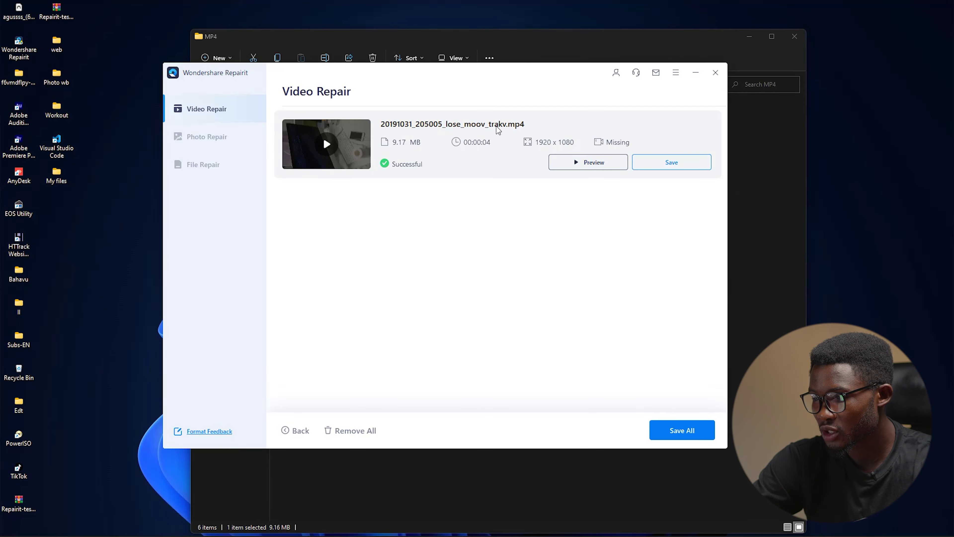
click(575, 161)
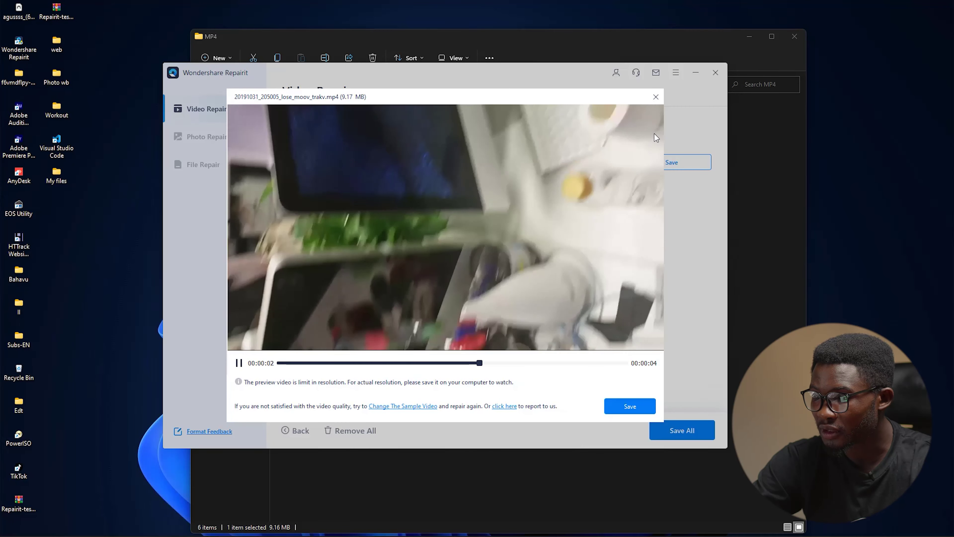
click(655, 98)
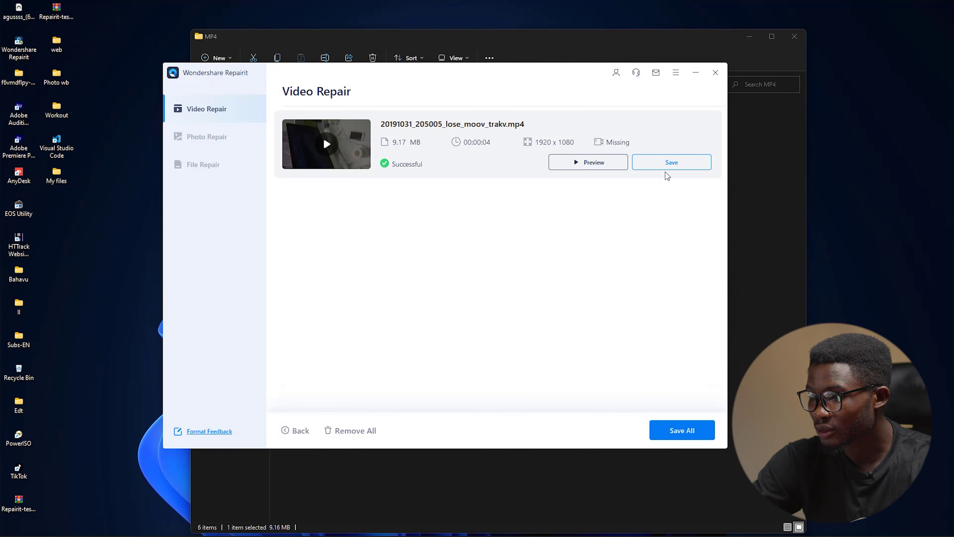
Step: Save the repaired video to D: [New Volume] and open its output folder
click(671, 166)
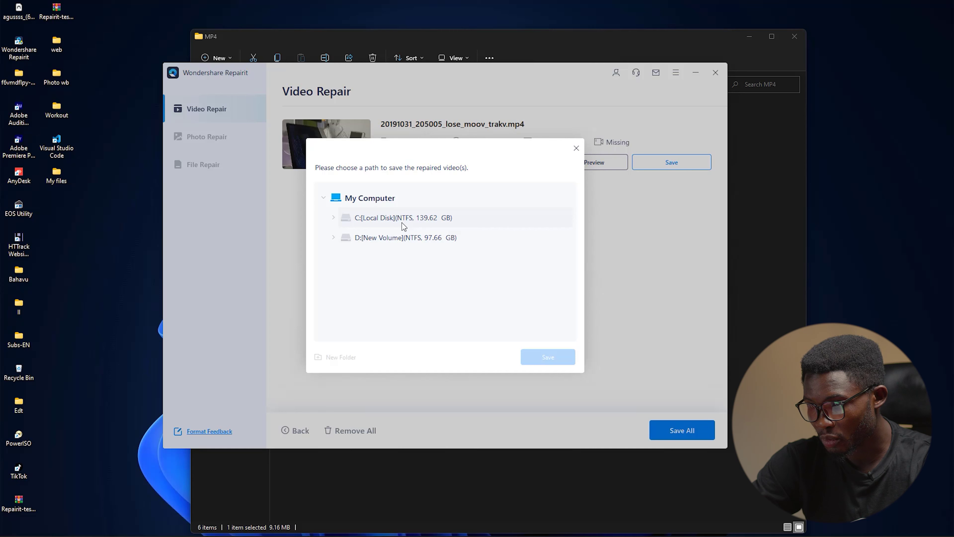
click(401, 240)
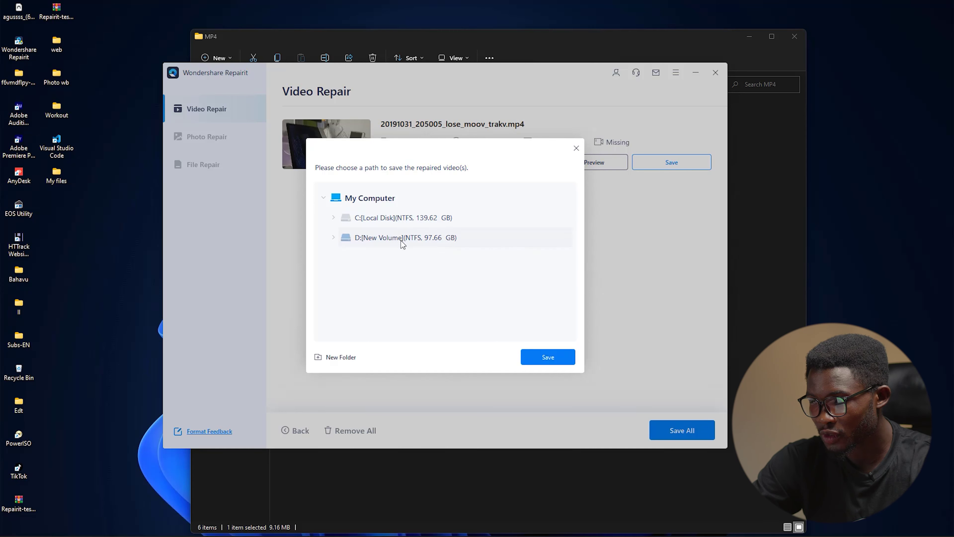
click(546, 356)
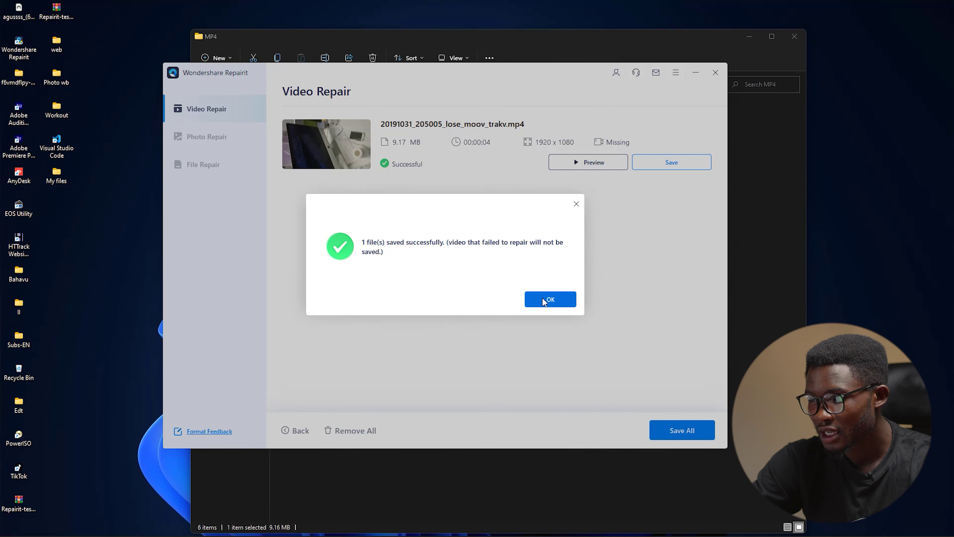
click(544, 300)
Step: Play the repaired 20191031_205005_lose_moov_trakv.mp4 in PotPlayer, then close the player
click(308, 140)
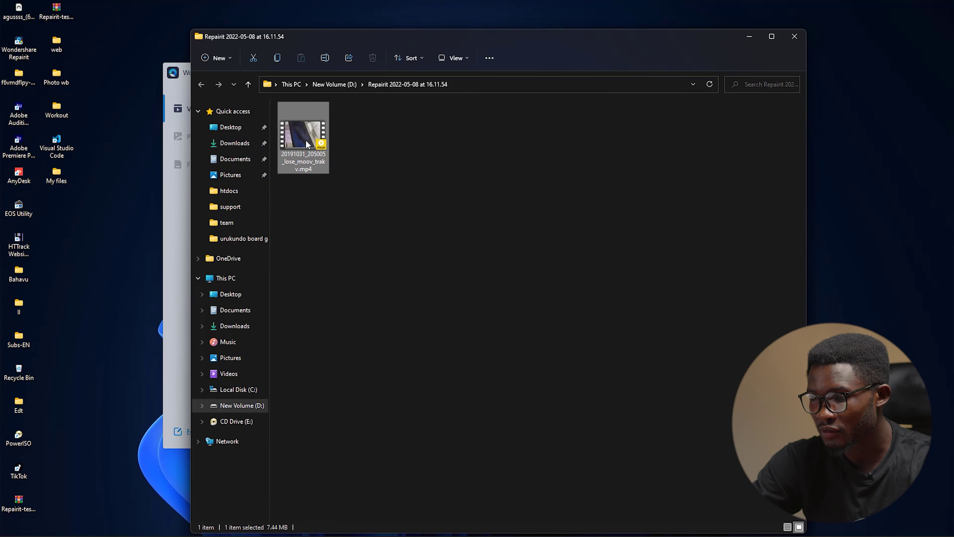
double_click(311, 144)
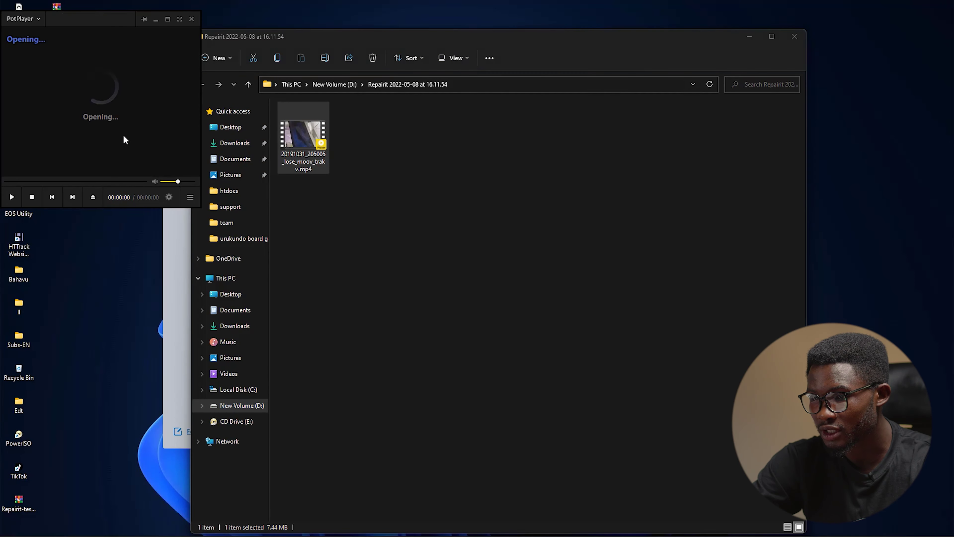
scroll(521, 340, up, 1)
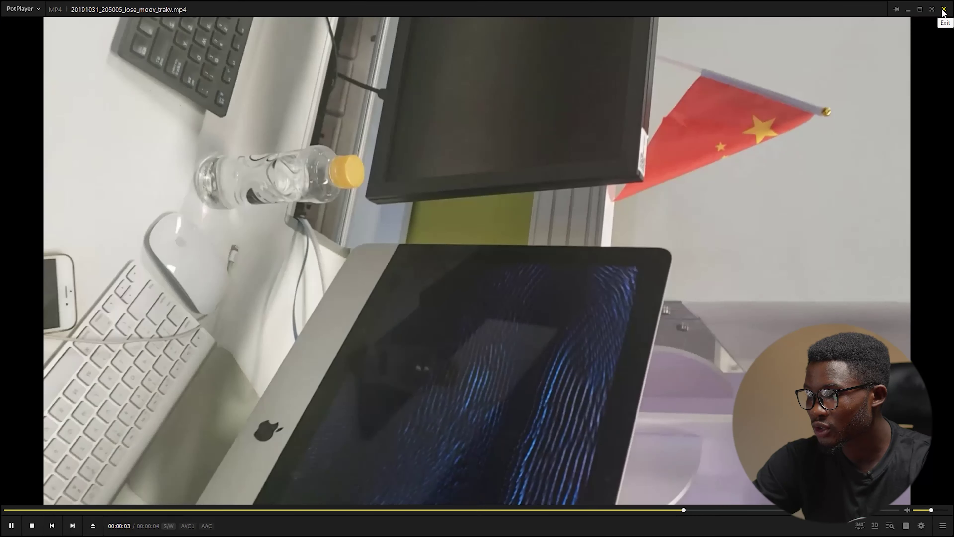
click(943, 9)
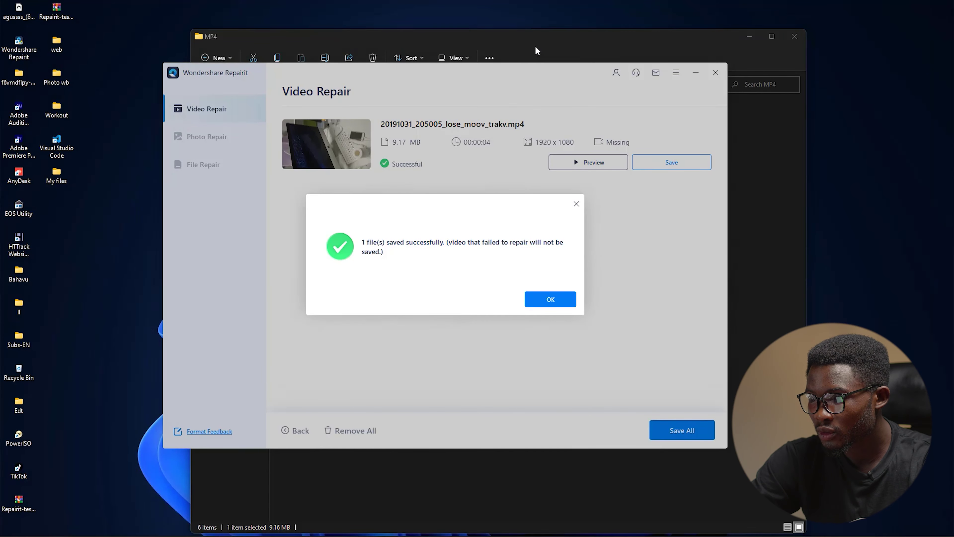
click(541, 45)
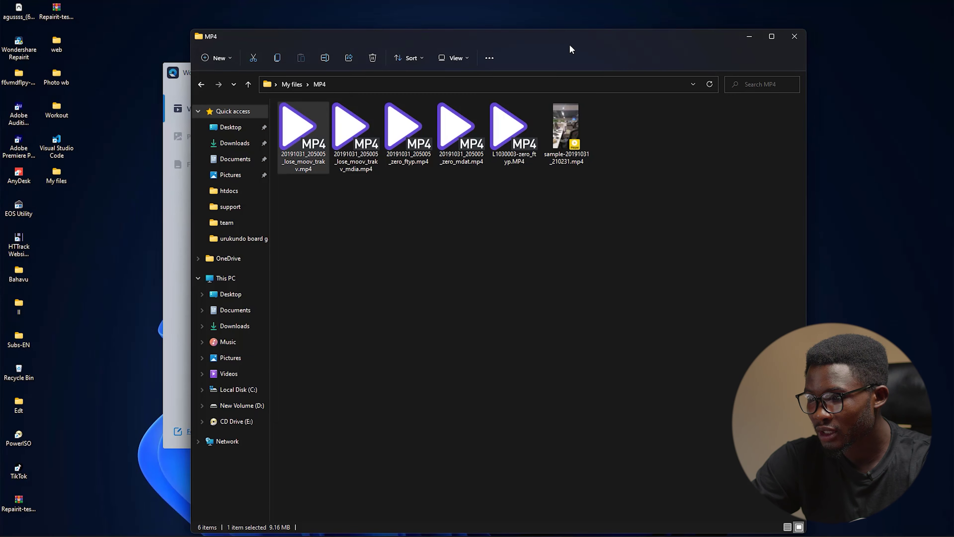
Step: Open the first photo in My files > JPG, see 'Invalid Image' in Picasa, then close Picasa, Explorer and the save message
click(288, 82)
double_click(316, 141)
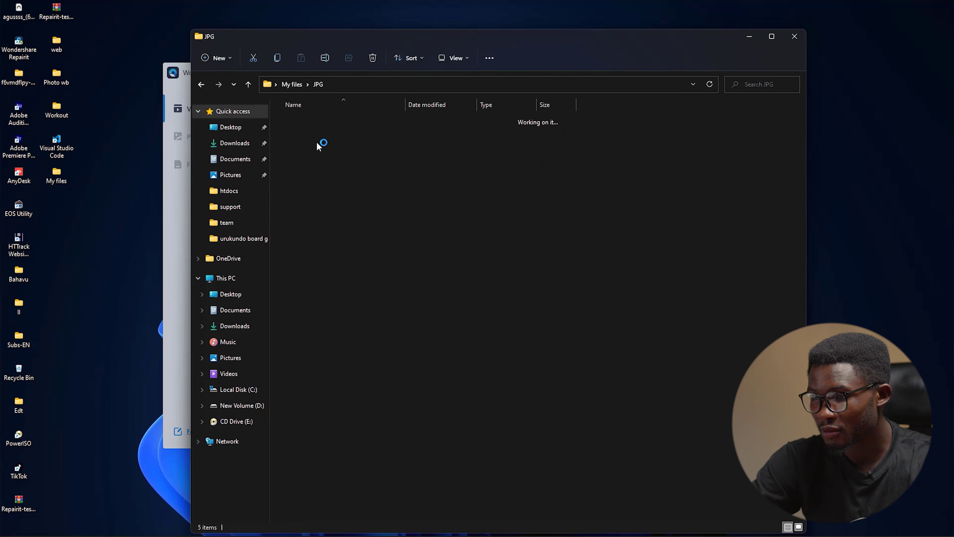
double_click(314, 144)
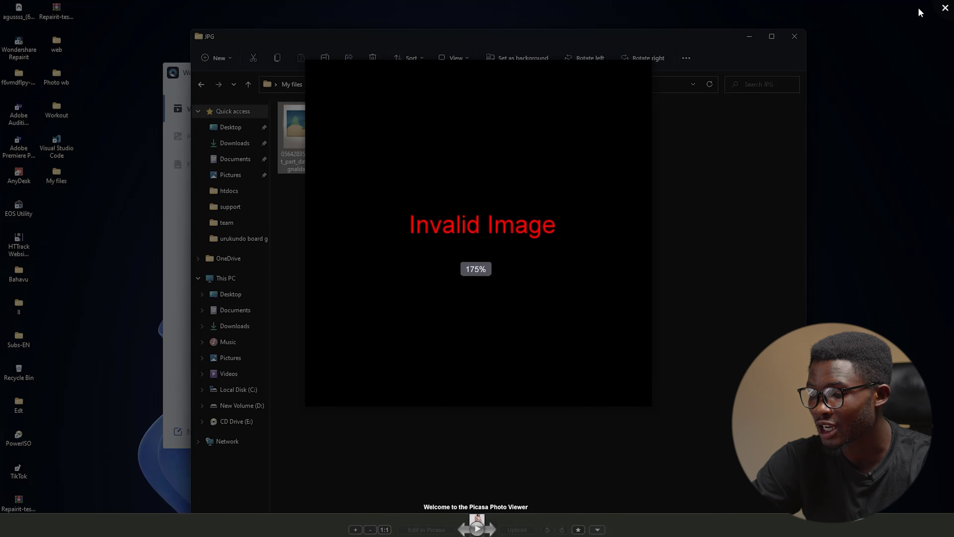
key(Escape)
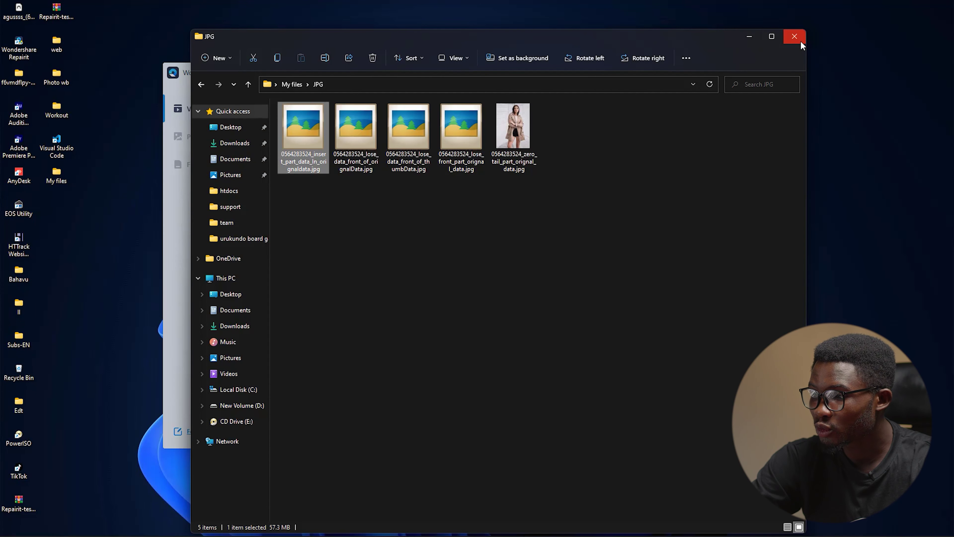
click(795, 36)
click(550, 299)
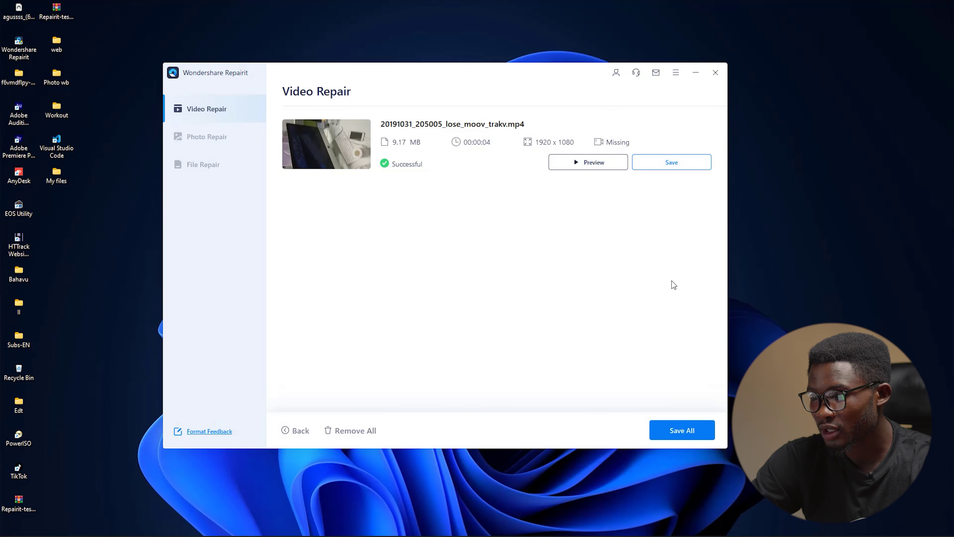
click(212, 139)
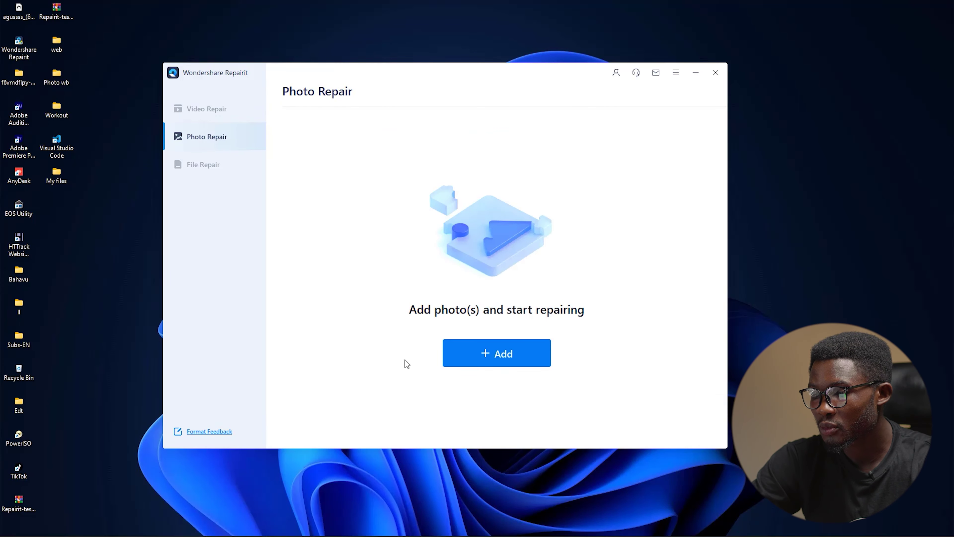
click(515, 355)
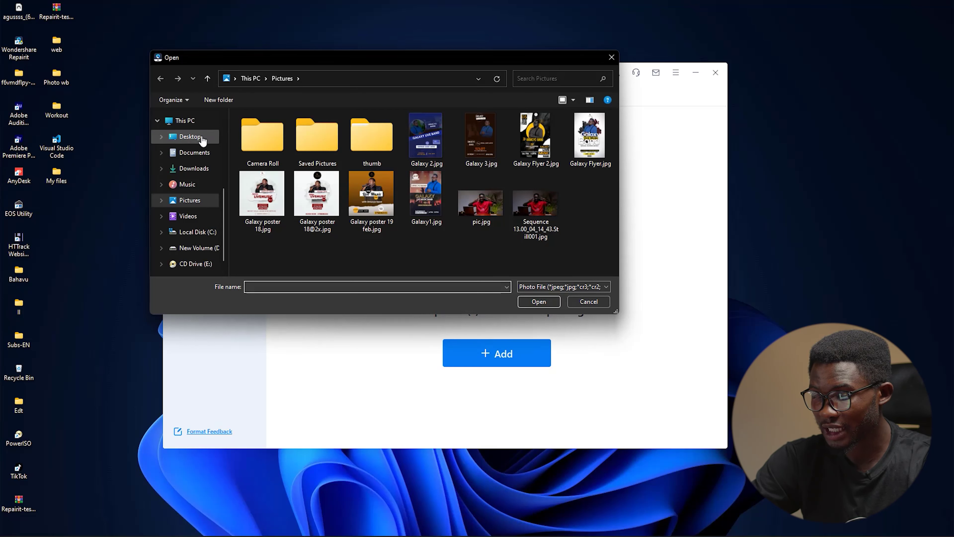
click(190, 136)
double_click(495, 156)
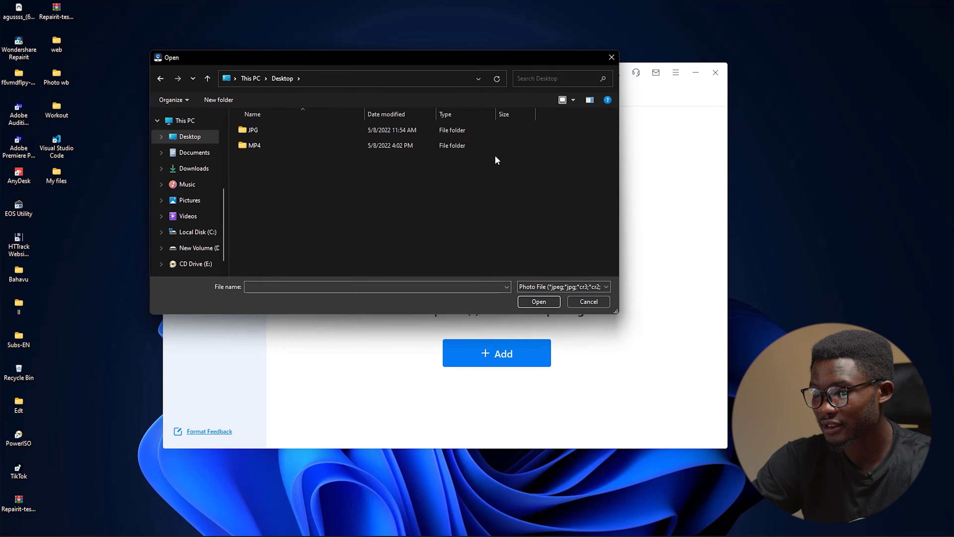
click(274, 131)
double_click(275, 131)
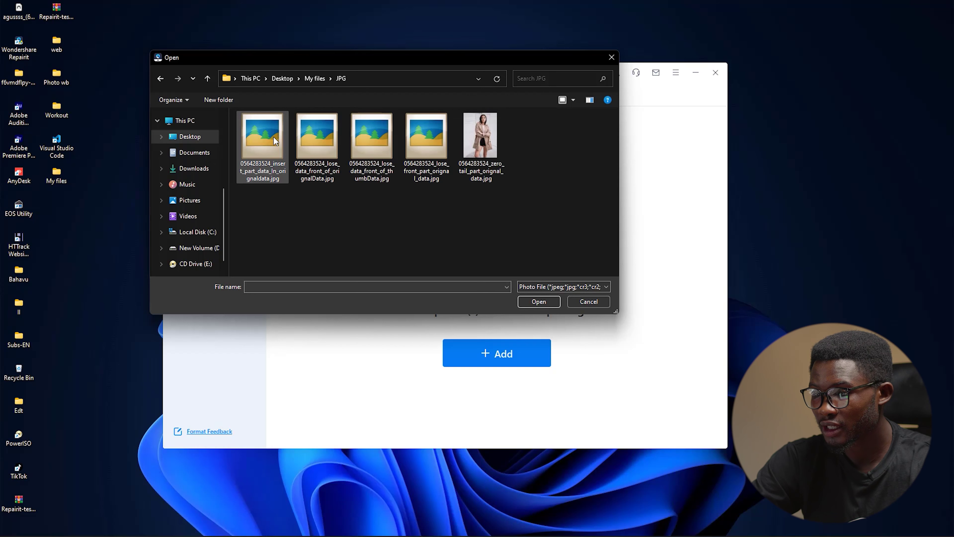
double_click(273, 136)
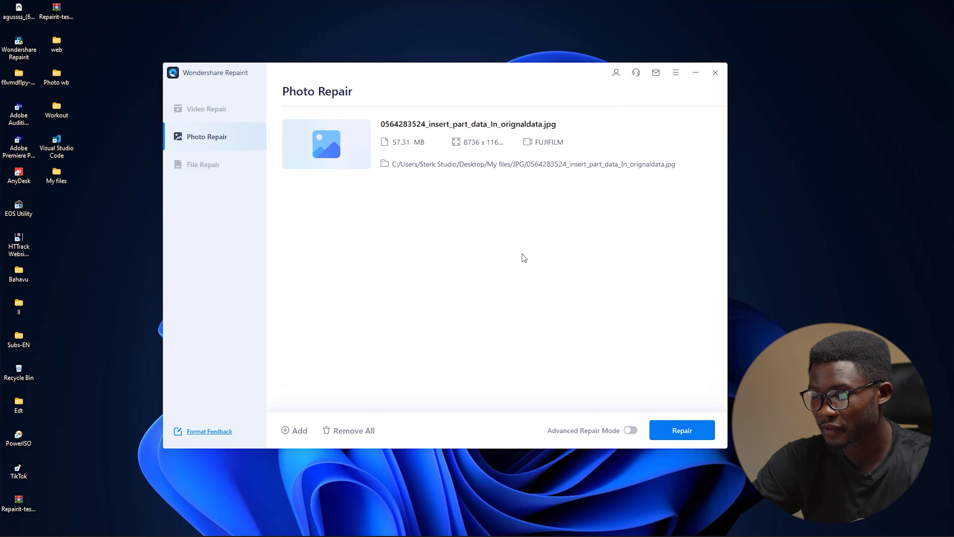
click(687, 433)
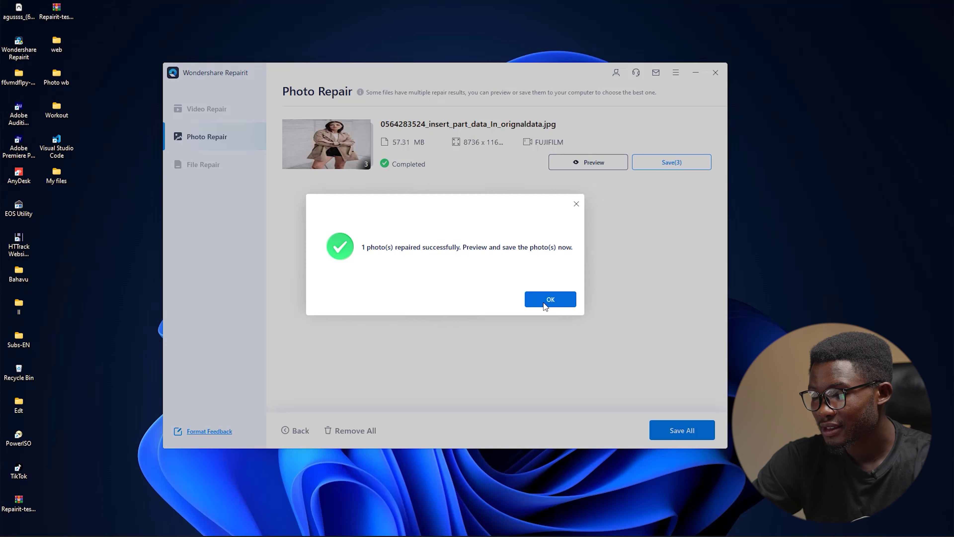
Step: Save all three repaired photo versions to drive D (New Volume) and select the first one
click(544, 303)
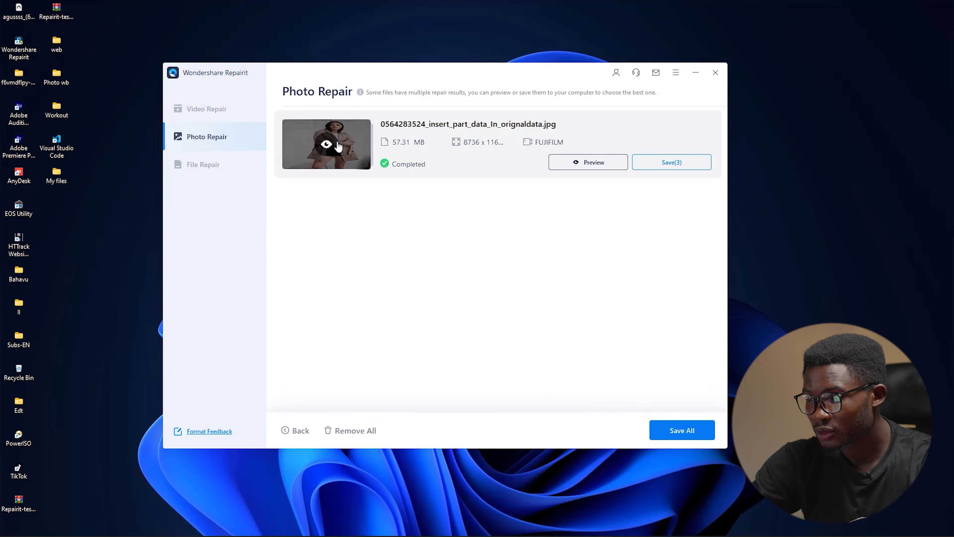
click(672, 163)
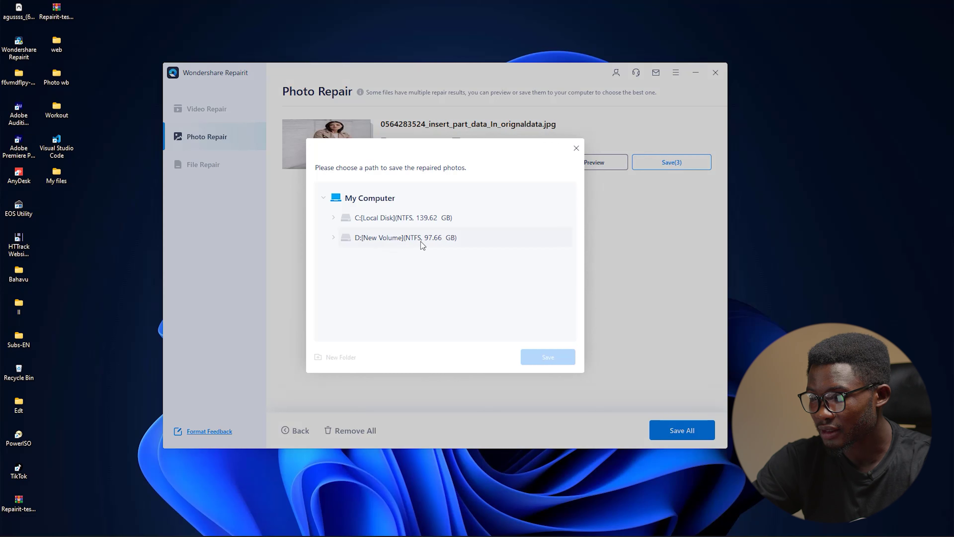
click(426, 238)
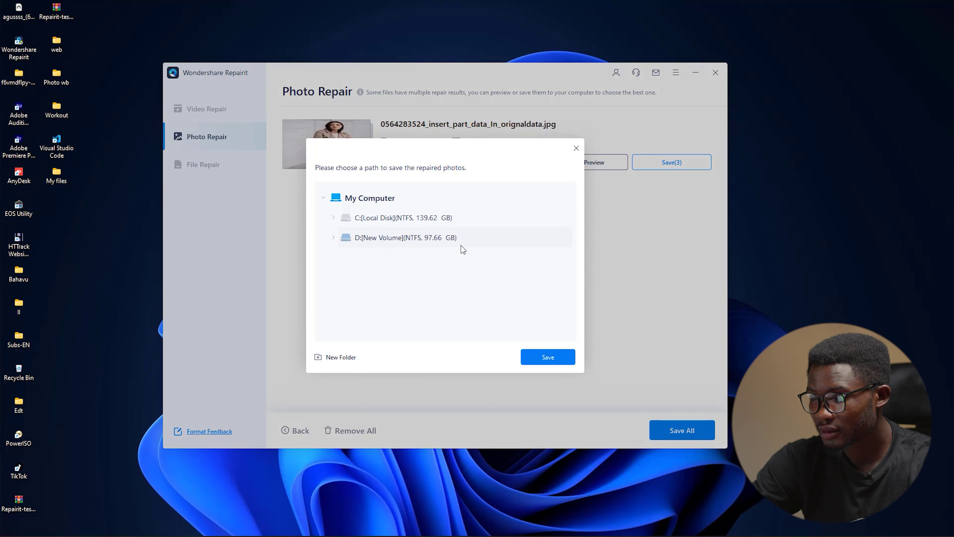
click(541, 358)
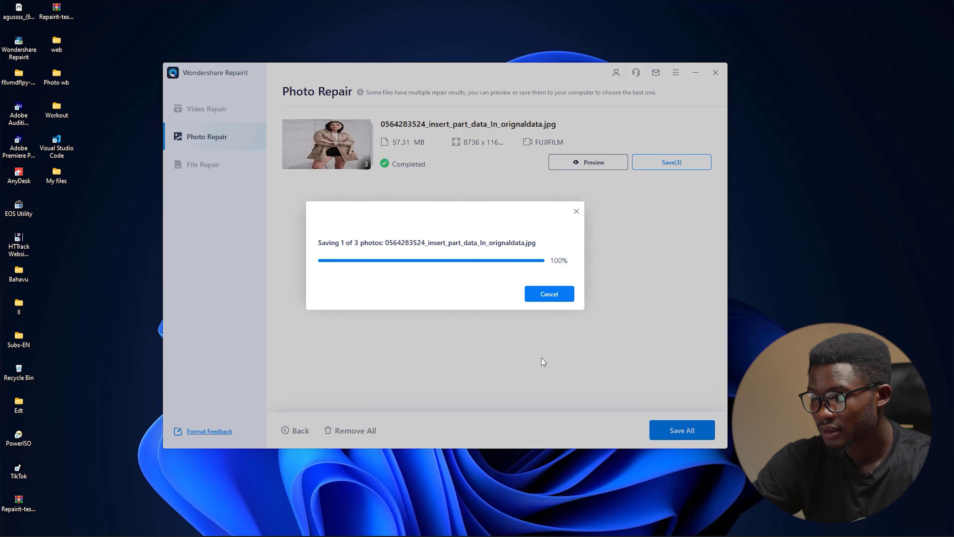
click(553, 300)
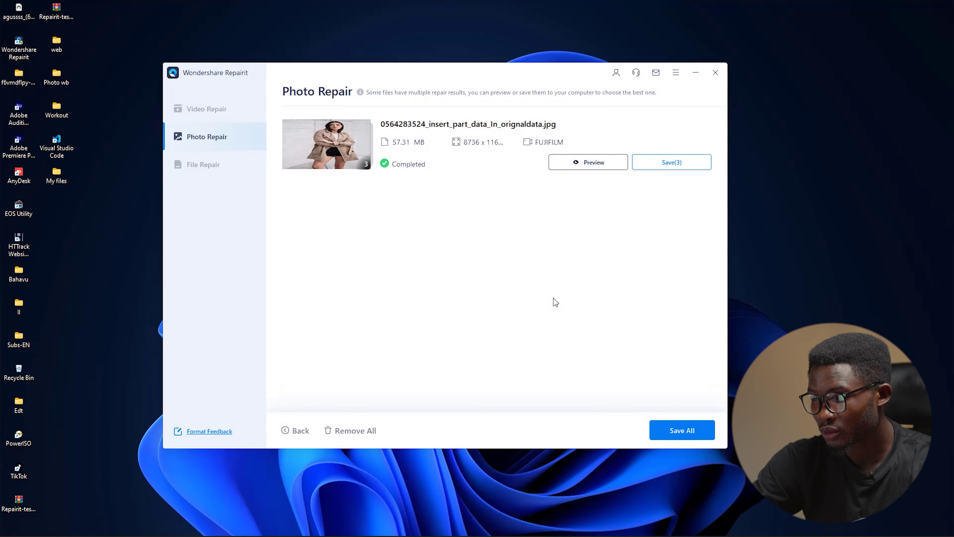
click(299, 132)
Step: View the first repaired JPG from the Repairit 2022-05-08 at 16.12.54 folder in Picasa Photo Viewer
double_click(300, 132)
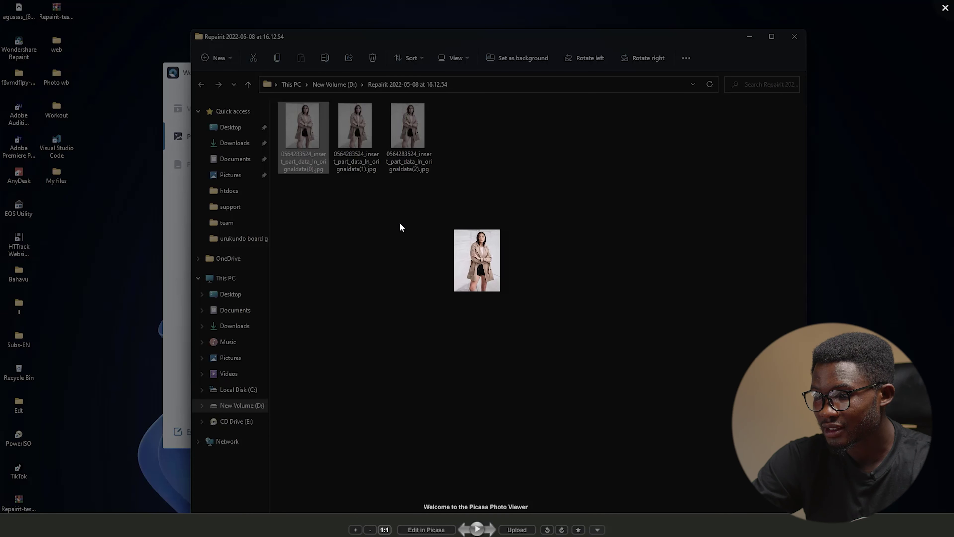